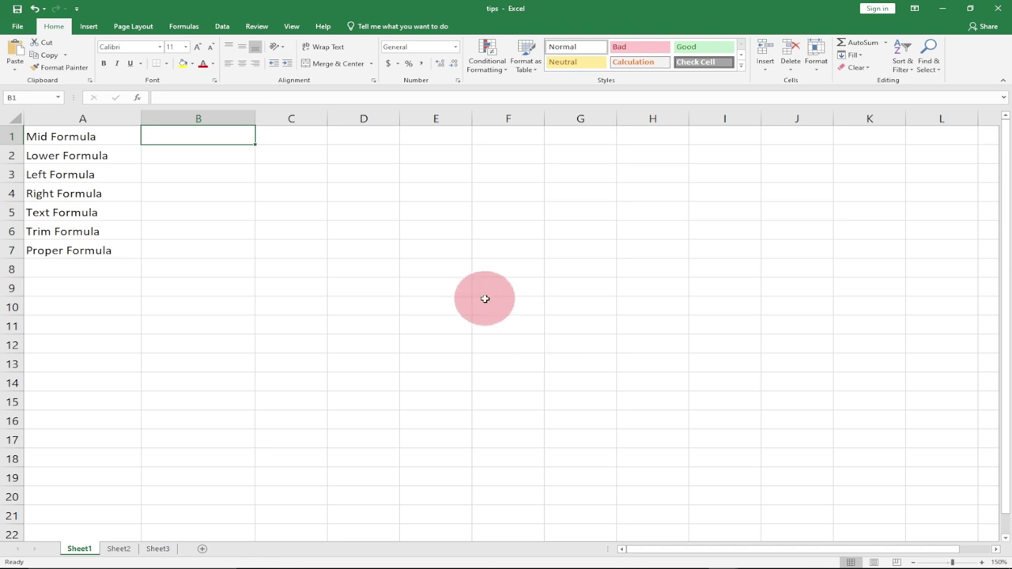
Enter =CELL("filename") in F8 to show the path ending Downloads\[tips.xlsx]Sheet1
{"action": "left_click", "coordinate": [495, 263]}
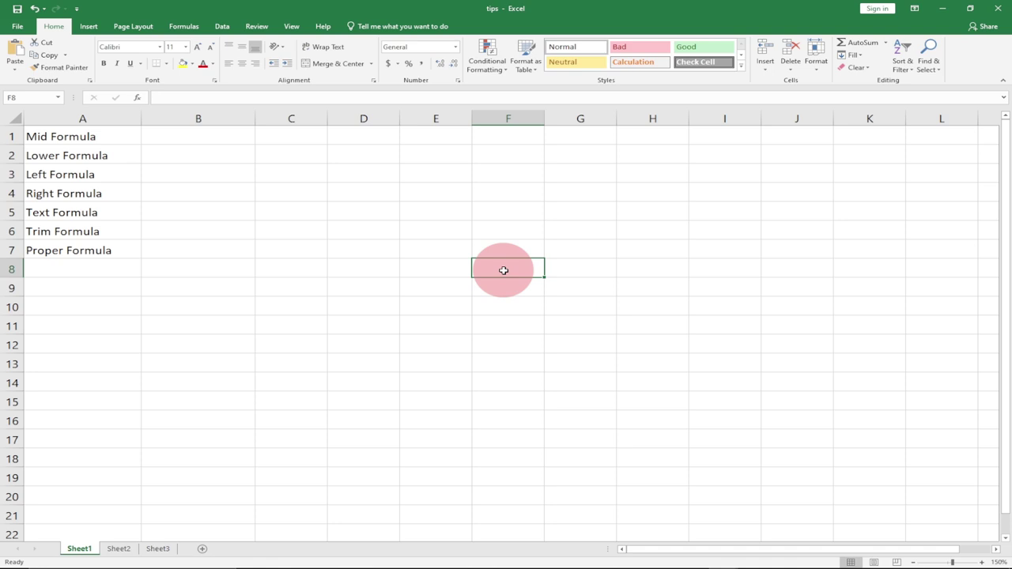
{"action": "type", "text": "="}
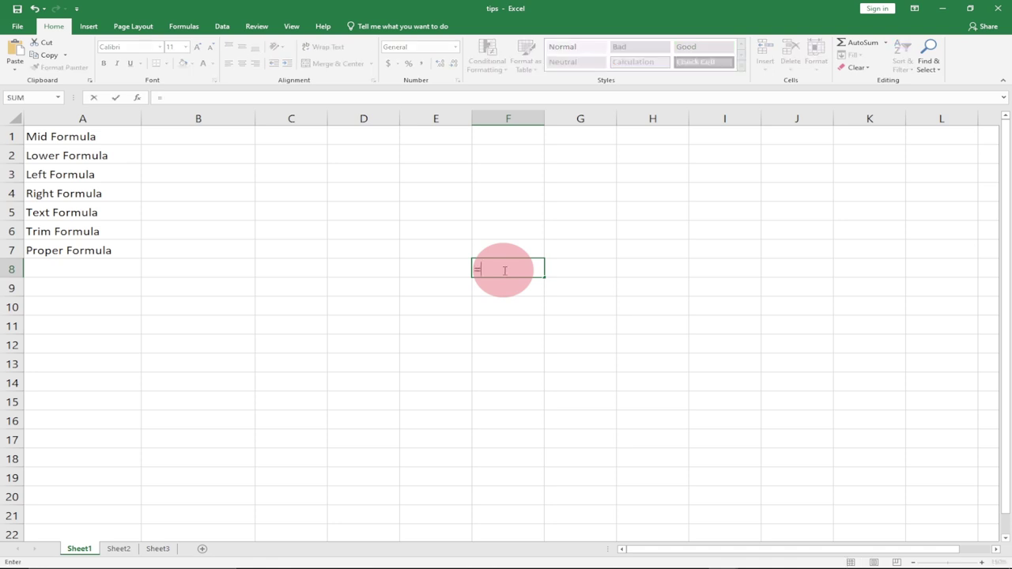
{"action": "type", "text": "cell"}
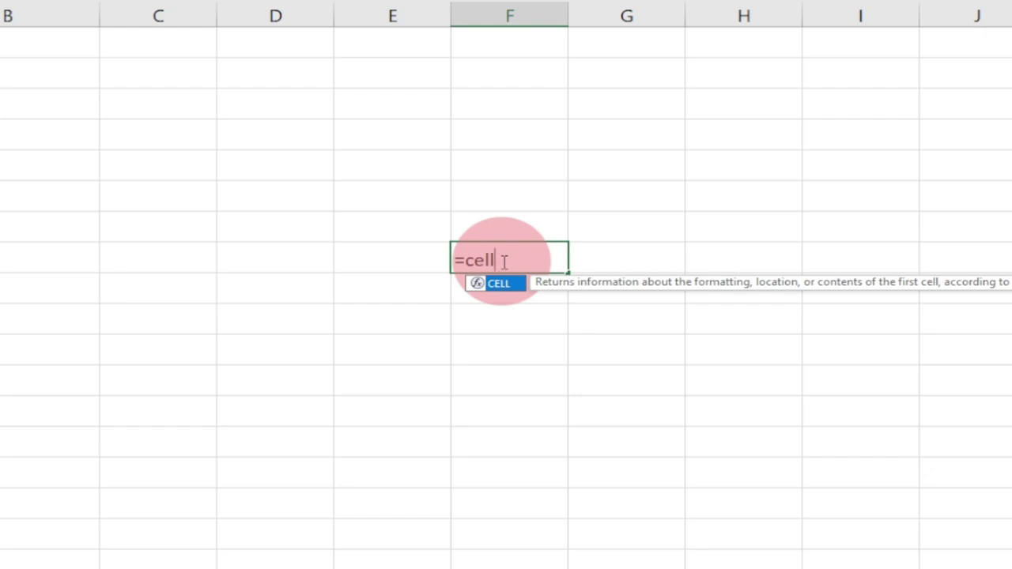
{"action": "key", "text": "Tab"}
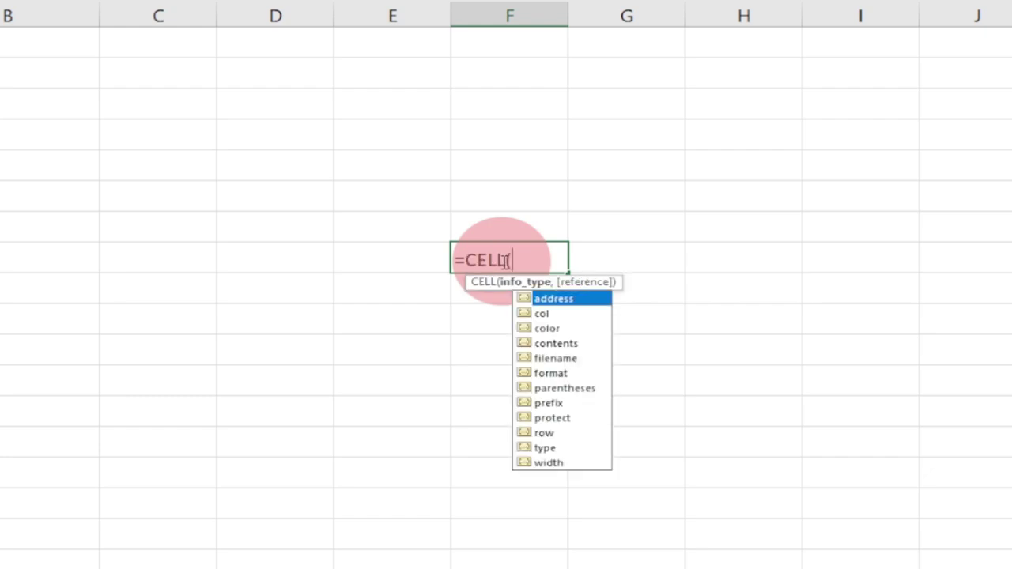
{"action": "type", "text": "\""}
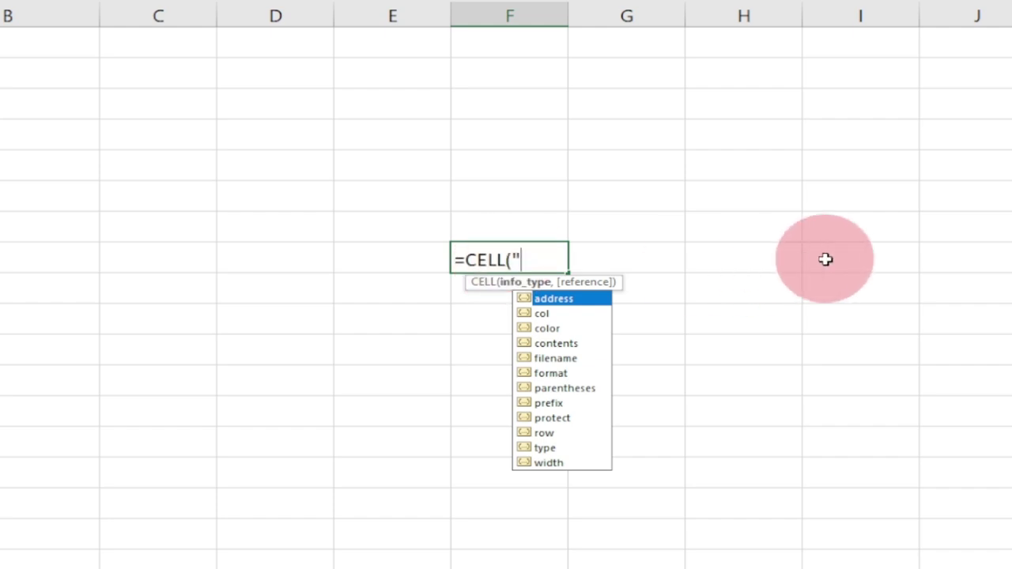
{"action": "type", "text": "filename"}
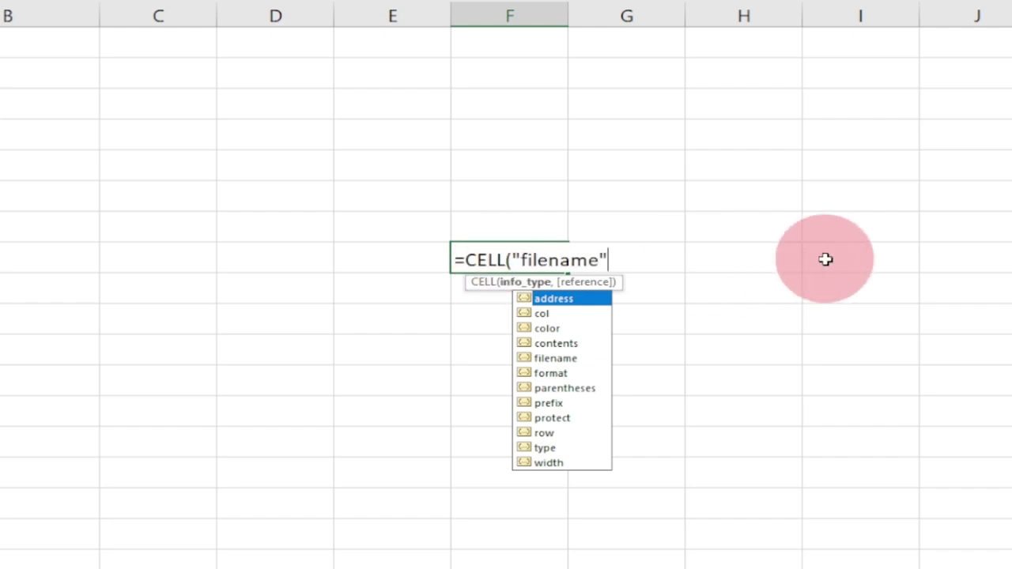
{"action": "type", "text": "\")"}
{"action": "key", "text": "Return"}
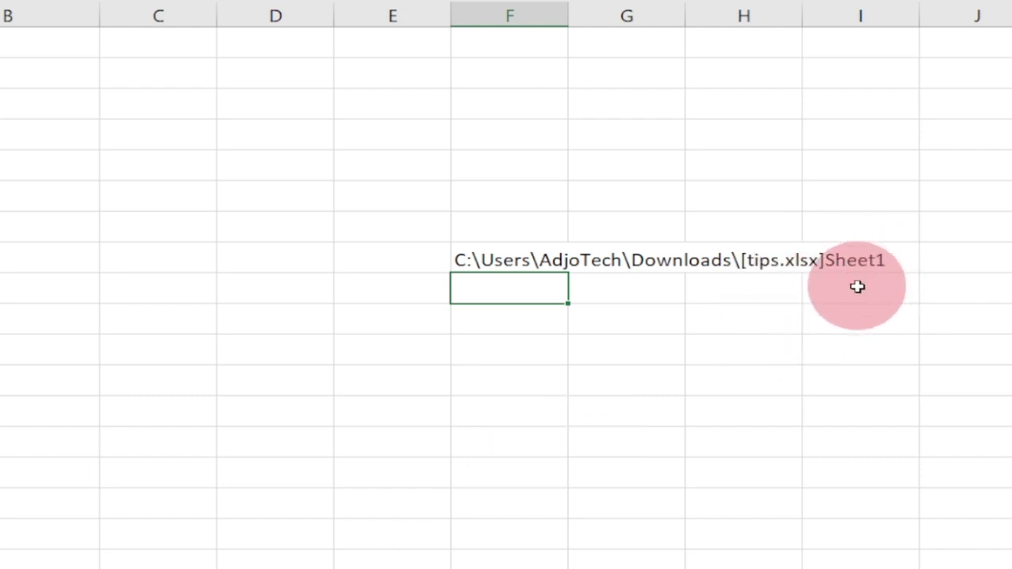
{"action": "double_click", "coordinate": [498, 259]}
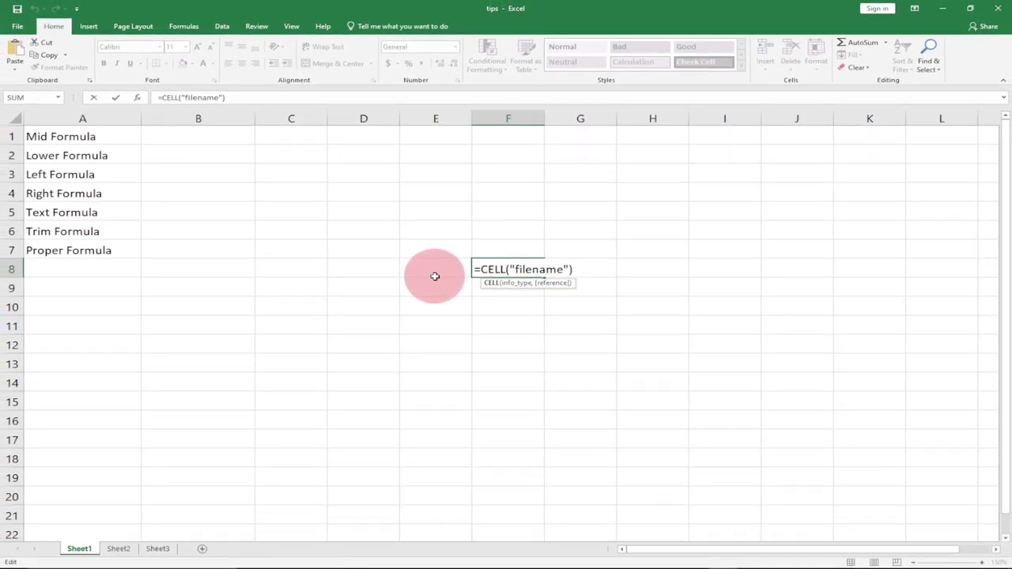
{"action": "key", "text": "ctrl+Return"}
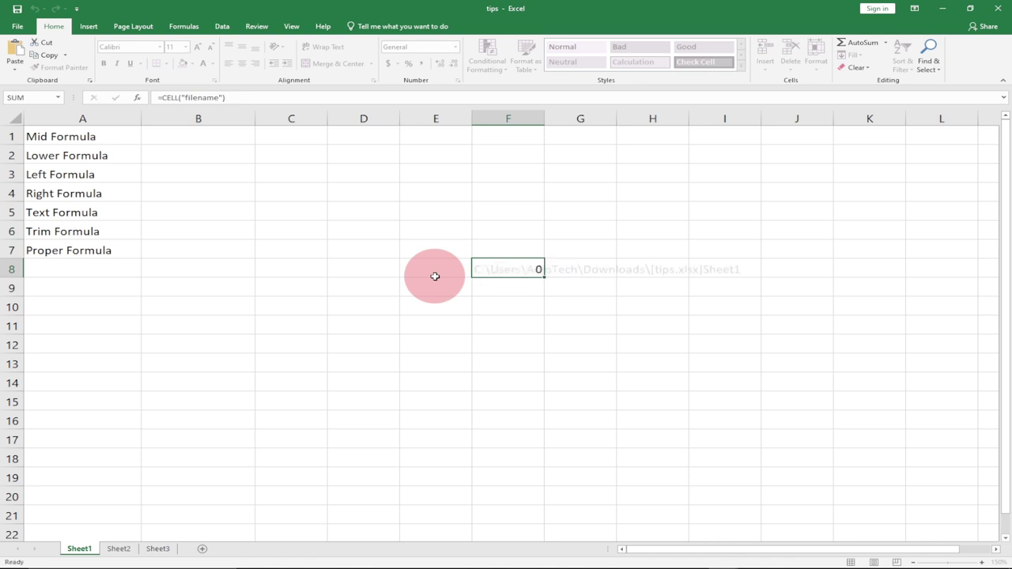
{"action": "left_click", "coordinate": [503, 289]}
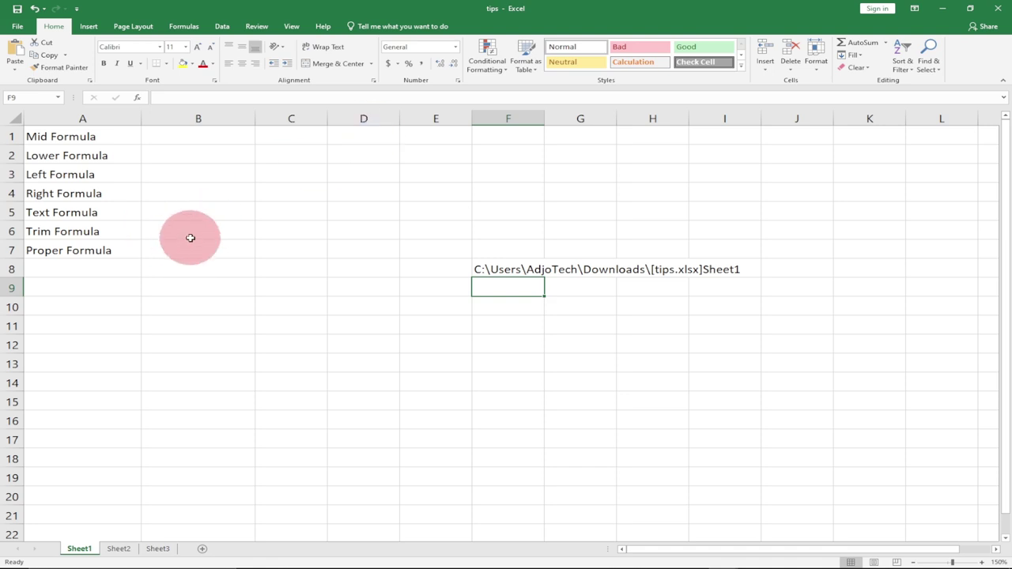
In B1, start a SUBSTITUTE formula using A1 as the source text
{"action": "left_click", "coordinate": [180, 138]}
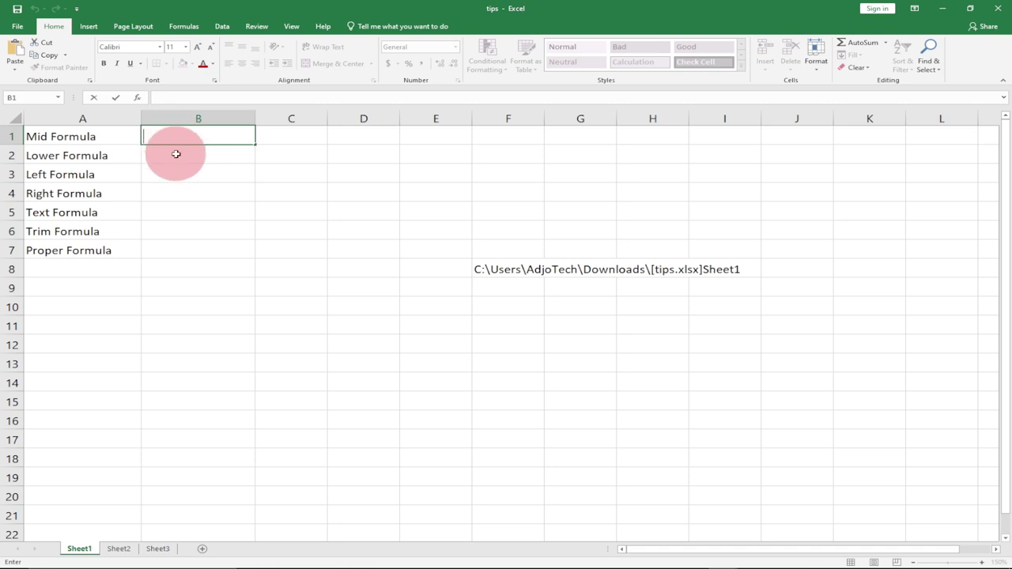
{"action": "key", "text": "Return"}
{"action": "left_click", "coordinate": [174, 137]}
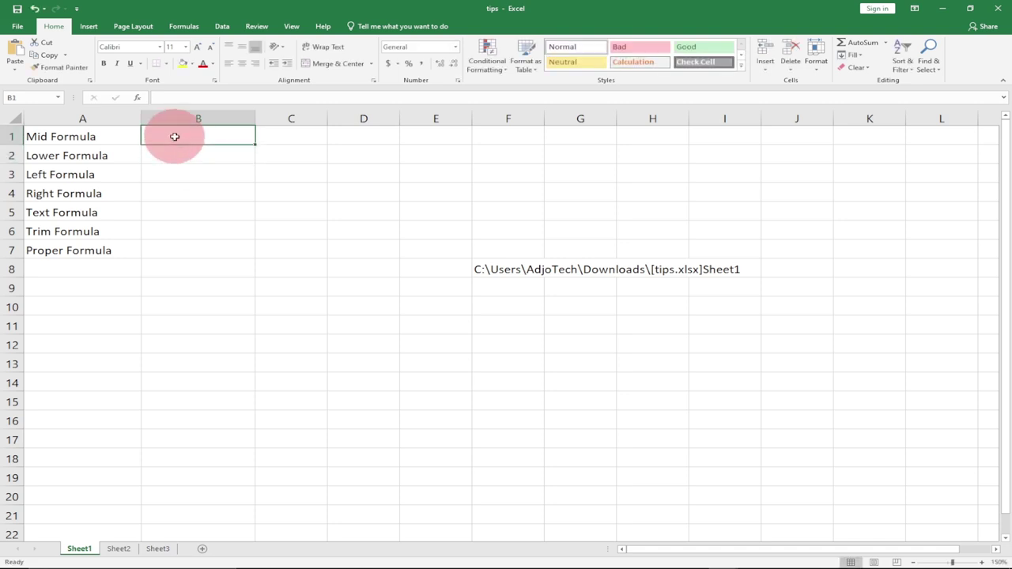
{"action": "type", "text": "=su"}
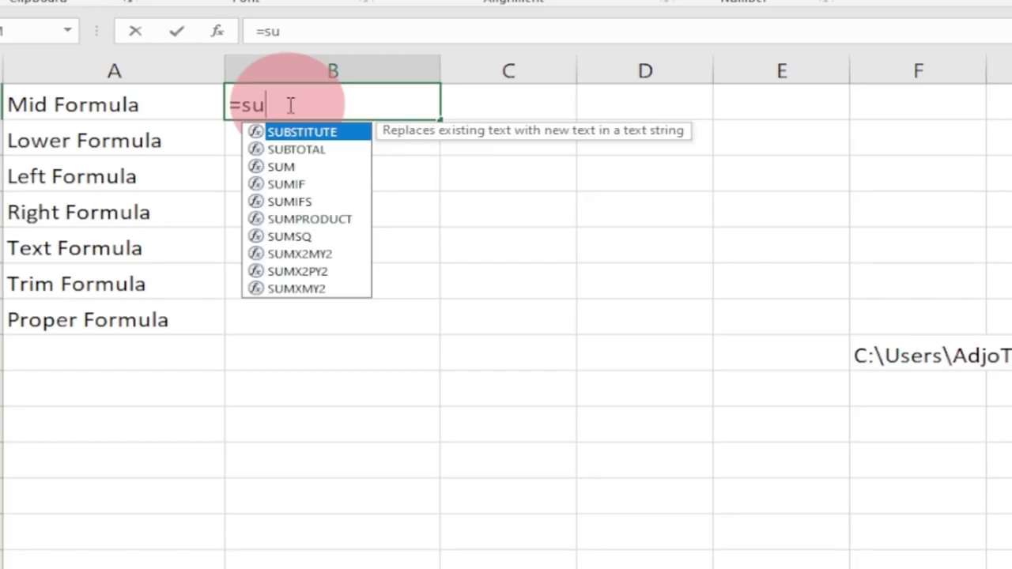
{"action": "key", "text": "Tab"}
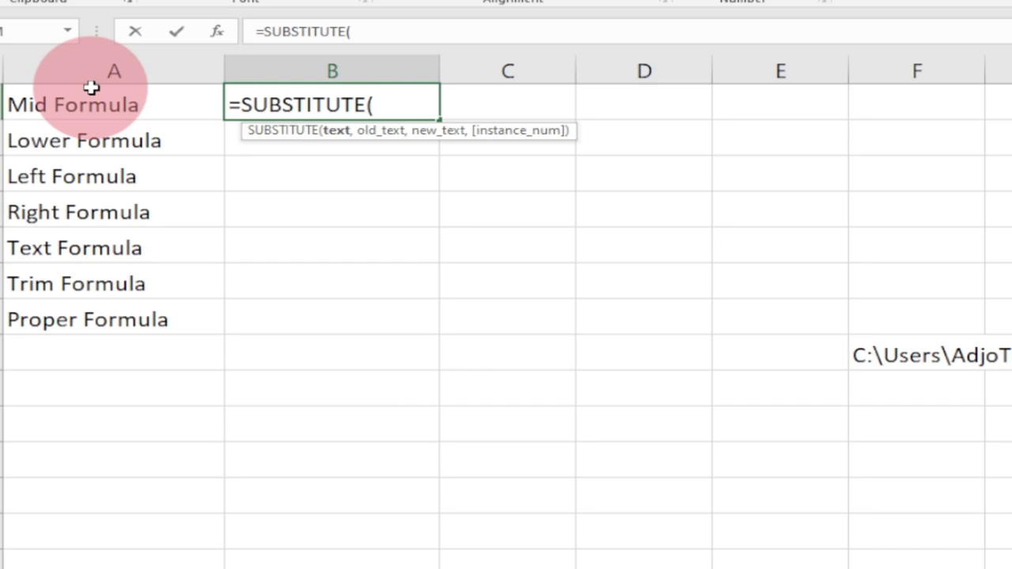
{"action": "left_click", "coordinate": [124, 105]}
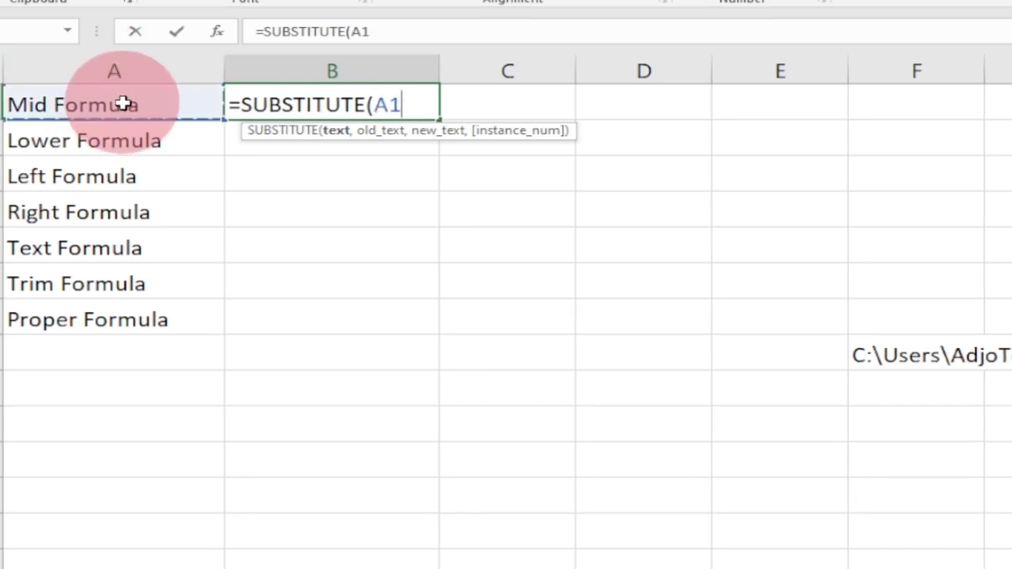
Complete it to swap "Formula" for "Function", giving Mid Function
{"action": "type", "text": ","}
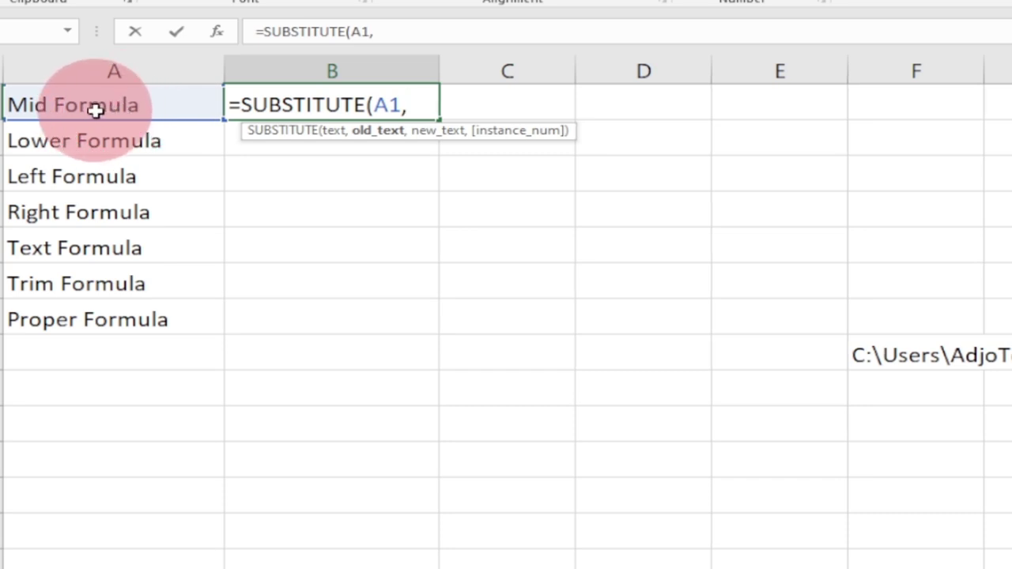
{"action": "type", "text": "\""}
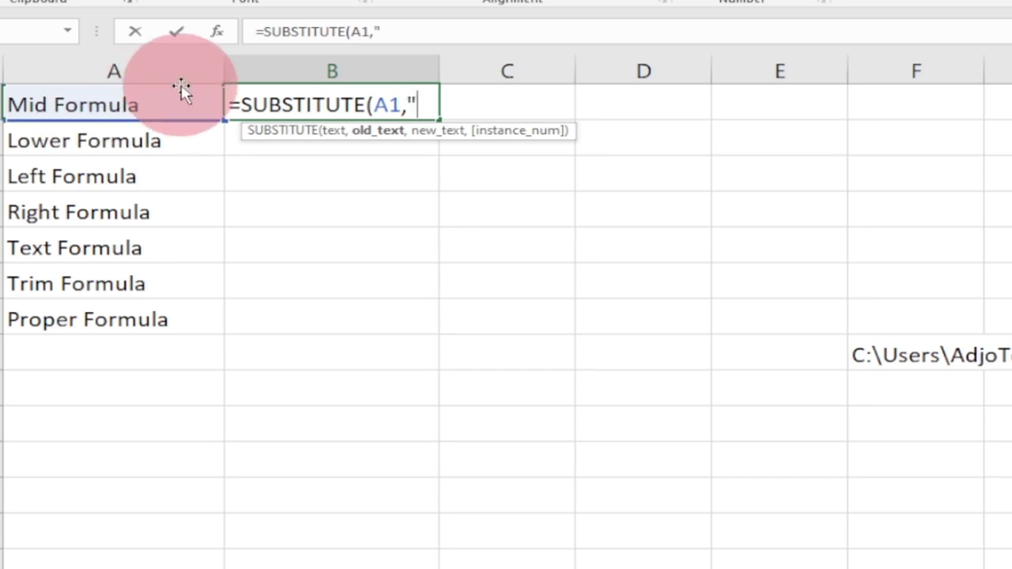
{"action": "type", "text": "Fi"}
{"action": "key", "text": "BackSpace"}
{"action": "type", "text": "o"}
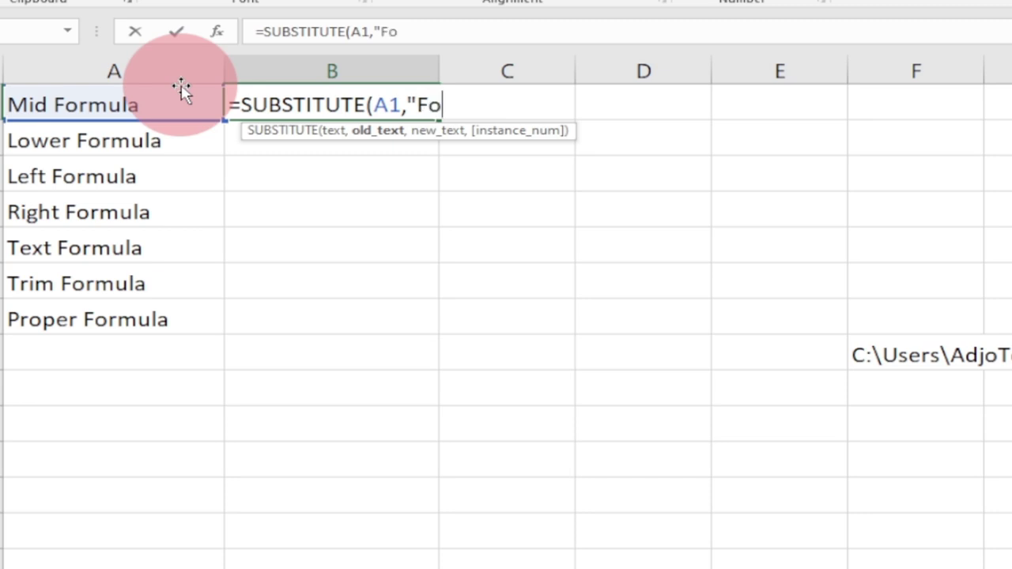
{"action": "type", "text": "rmula\","}
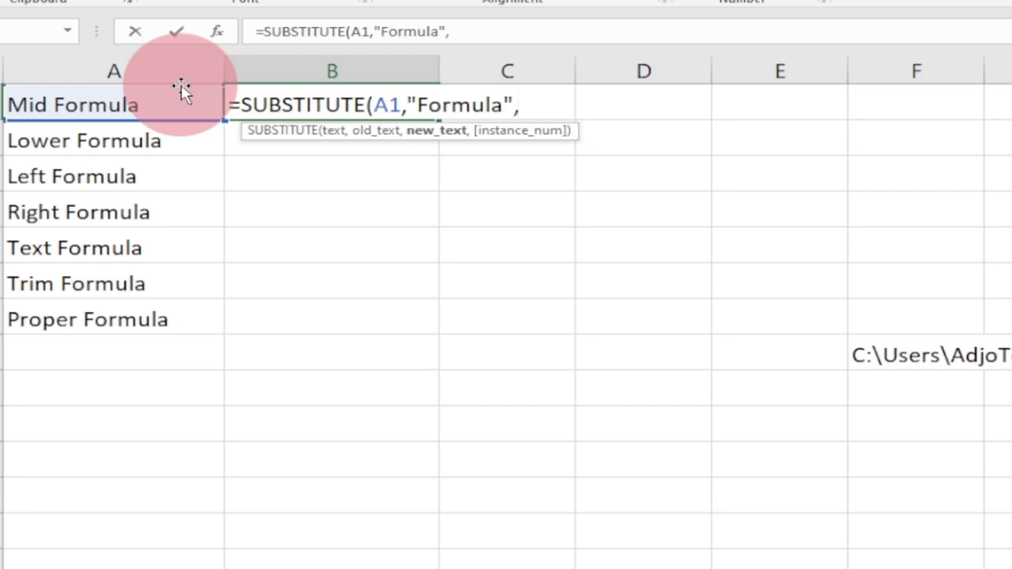
{"action": "type", "text": "\""}
{"action": "type", "text": "Funxtion"}
{"action": "key", "text": "BackSpace"}
{"action": "key", "text": "BackSpace"}
{"action": "key", "text": "BackSpace"}
{"action": "key", "text": "BackSpace"}
{"action": "type", "text": "c"}
{"action": "key", "text": "BackSpace"}
{"action": "key", "text": "BackSpace"}
{"action": "type", "text": "ction"}
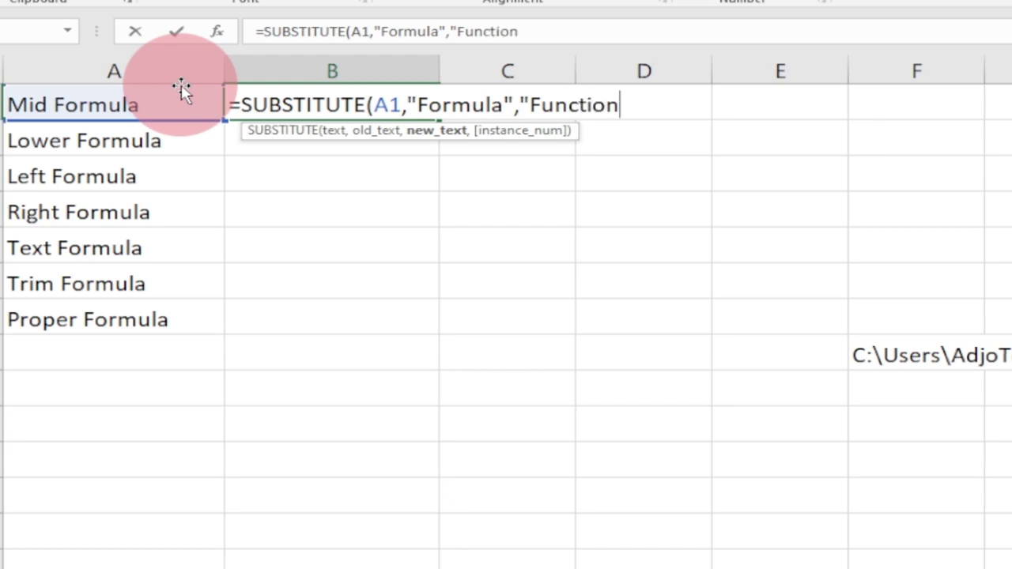
{"action": "type", "text": "\")"}
{"action": "key", "text": "Return"}
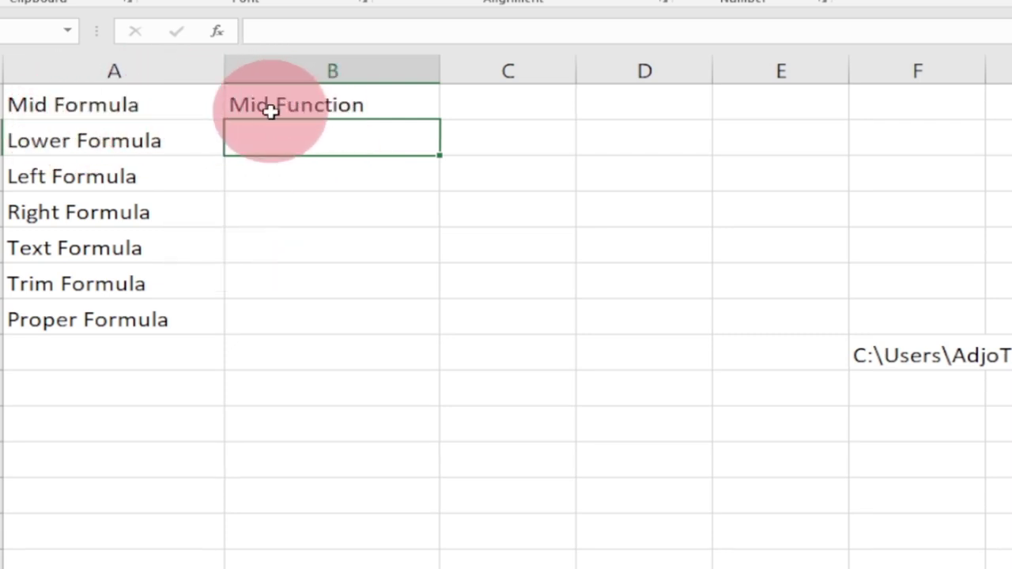
{"action": "left_click", "coordinate": [312, 103]}
Fill B1's SUBSTITUTE formula down to B7, listing Mid Function through Proper Function
{"action": "left_click_drag", "start_coordinate": [438, 120], "coordinate": [431, 328]}
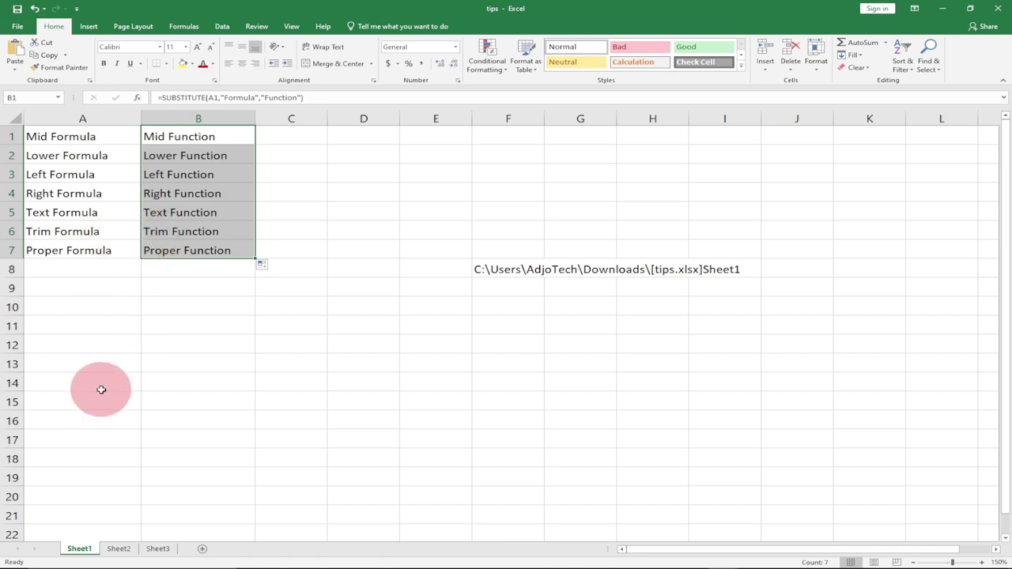
On Sheet2, widen columns A and B to fit the January–December month names
{"action": "left_click", "coordinate": [120, 548]}
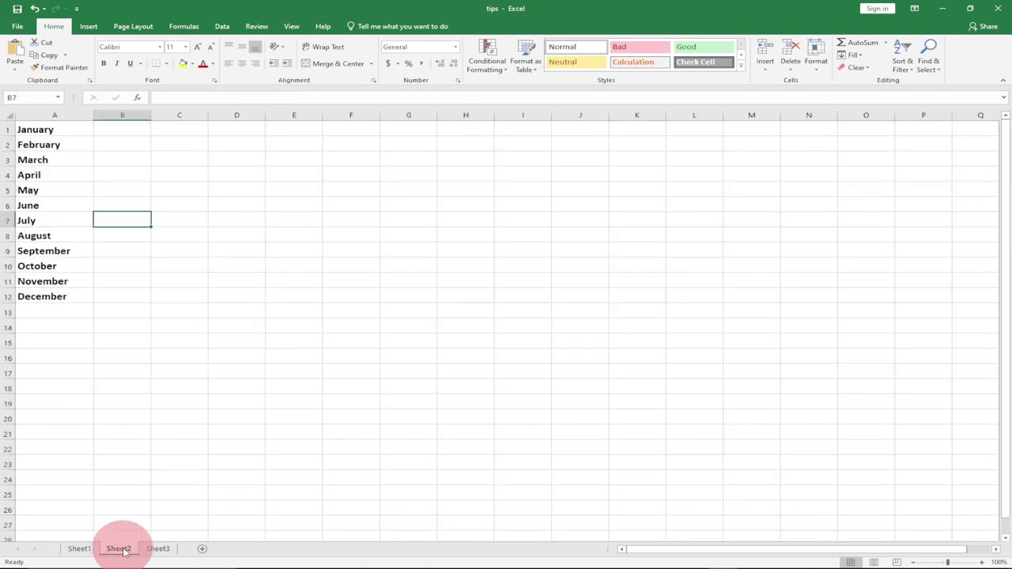
{"action": "left_click", "coordinate": [70, 129]}
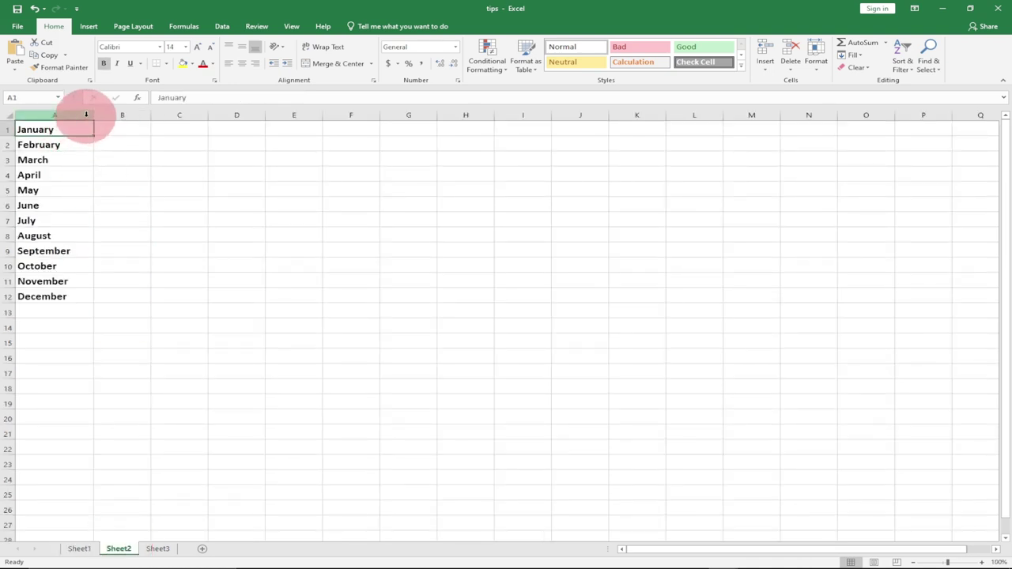
{"action": "left_click", "coordinate": [86, 115]}
{"action": "left_click_drag", "start_coordinate": [94, 114], "coordinate": [120, 120]}
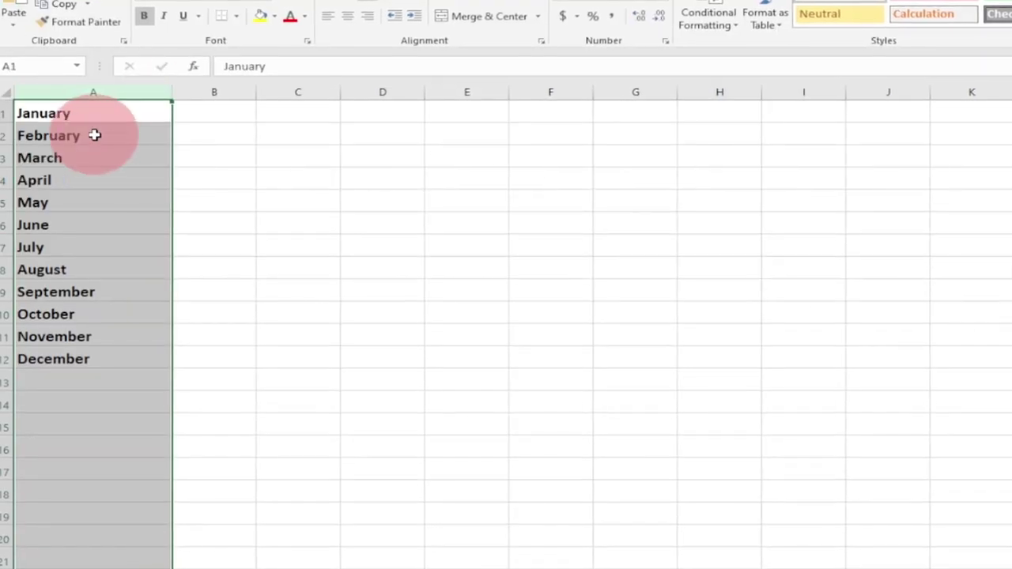
{"action": "left_click", "coordinate": [94, 135]}
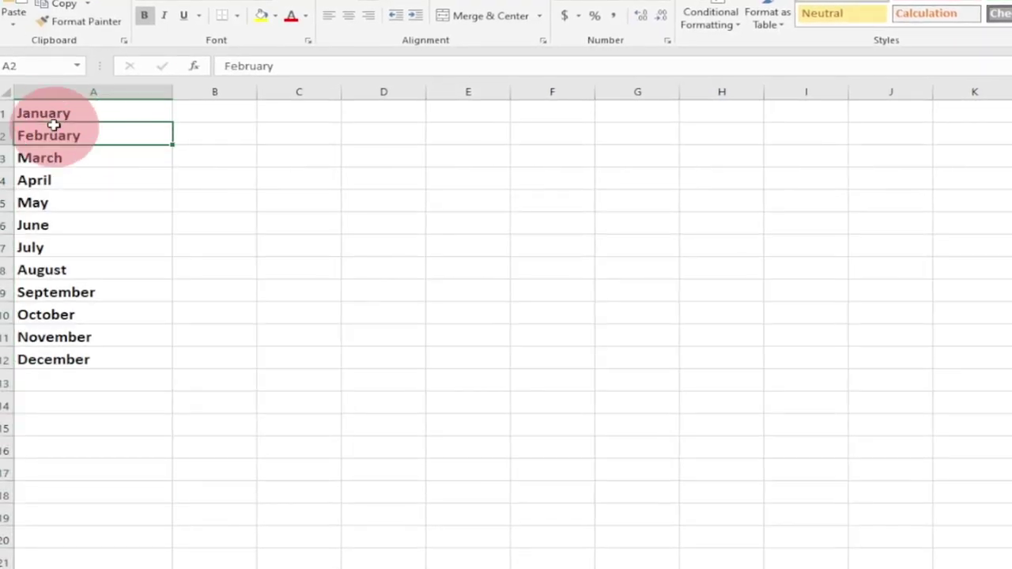
{"action": "left_click", "coordinate": [236, 113]}
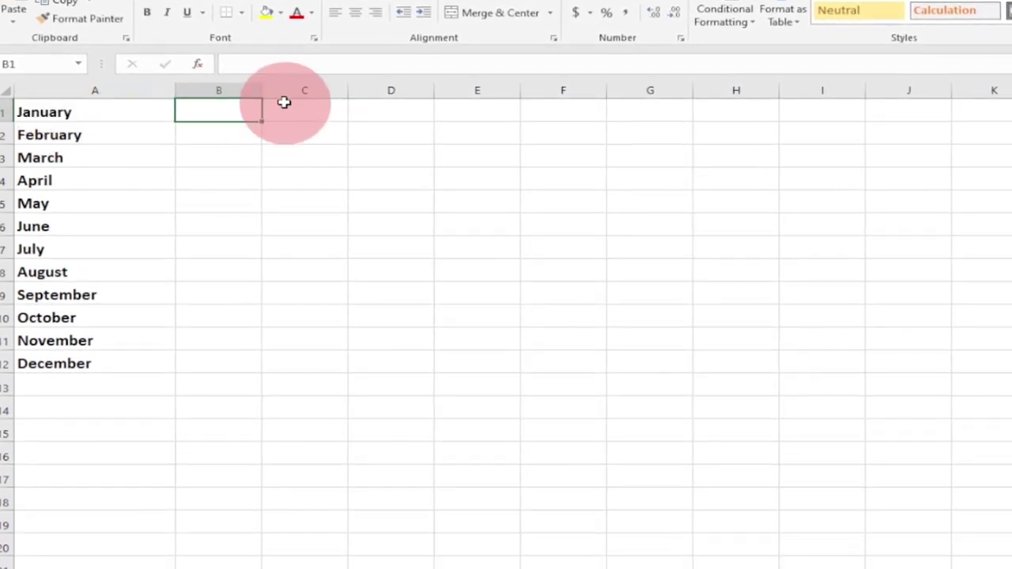
{"action": "left_click_drag", "start_coordinate": [264, 90], "coordinate": [297, 91]}
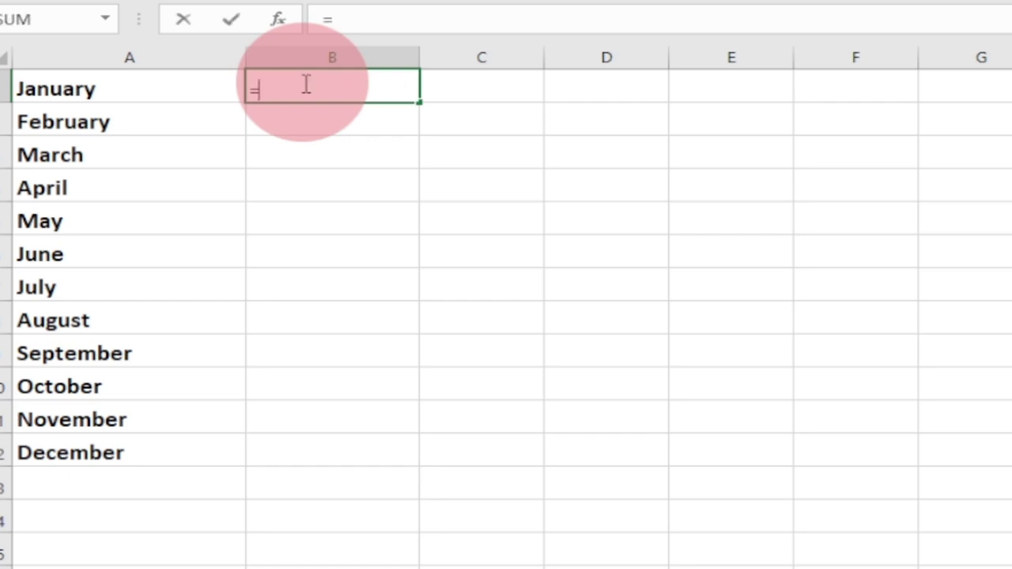
Enter =LEFT(A1,3) in B1 and fill it down to B12, giving Jan through Dec
{"action": "type", "text": "lef"}
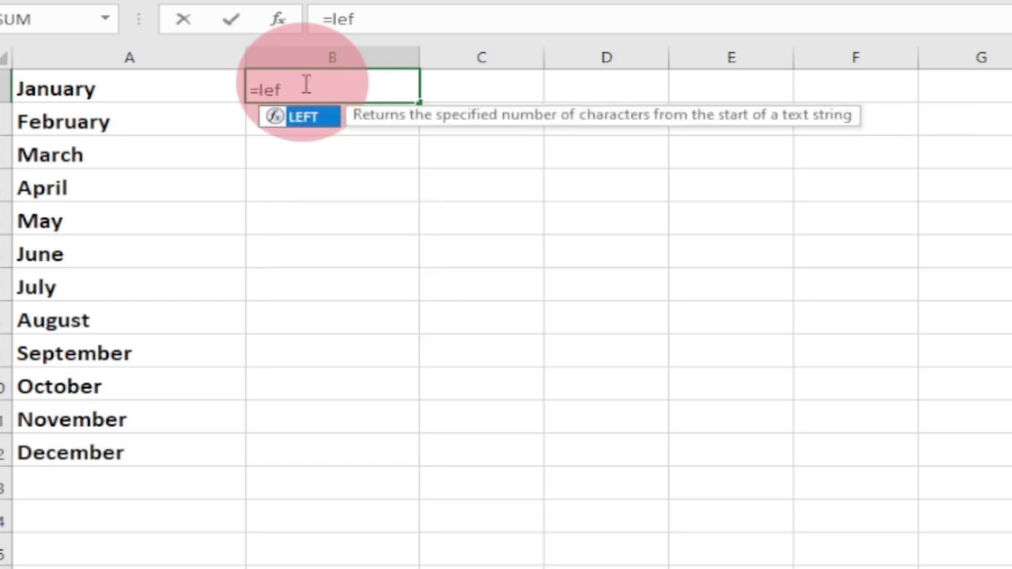
{"action": "key", "text": "Tab"}
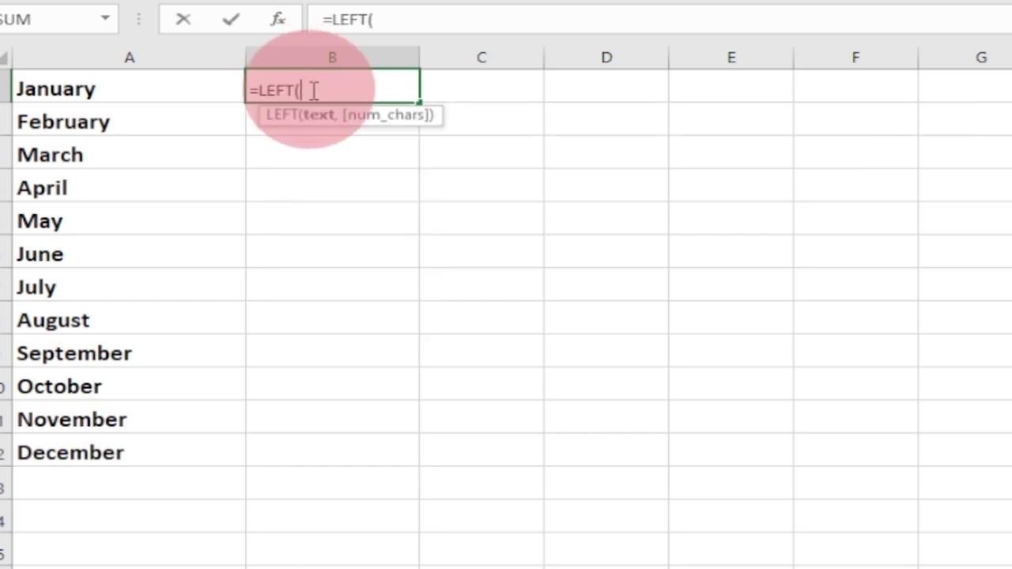
{"action": "left_click", "coordinate": [102, 99]}
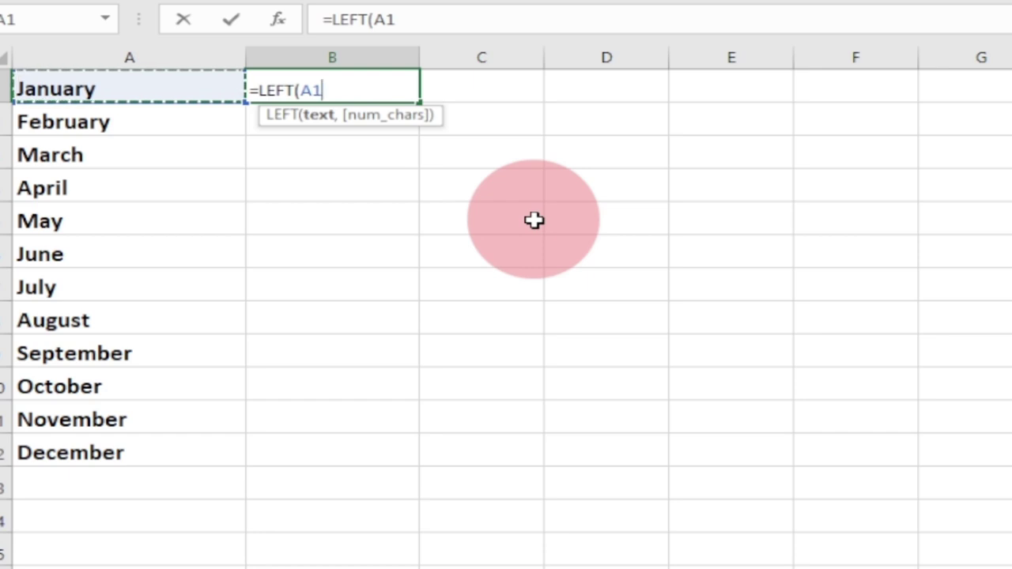
{"action": "type", "text": ","}
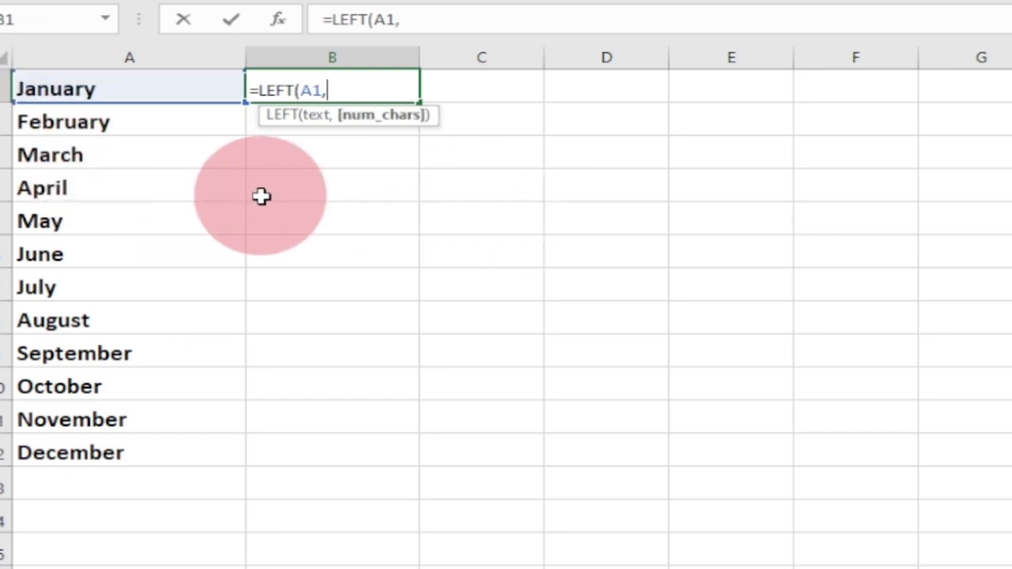
{"action": "type", "text": "3"}
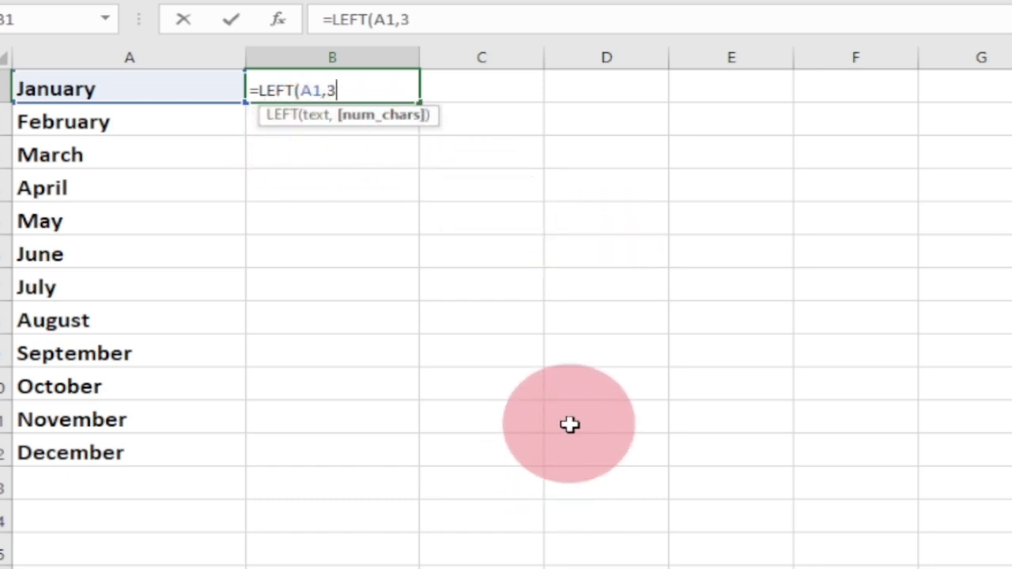
{"action": "type", "text": ")"}
{"action": "key", "text": "Return"}
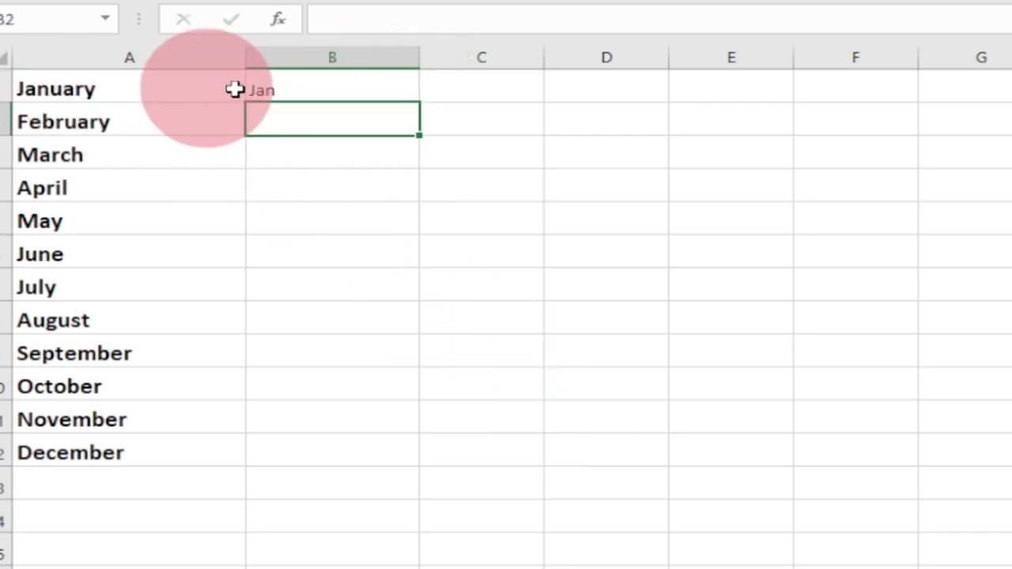
{"action": "left_click", "coordinate": [322, 86]}
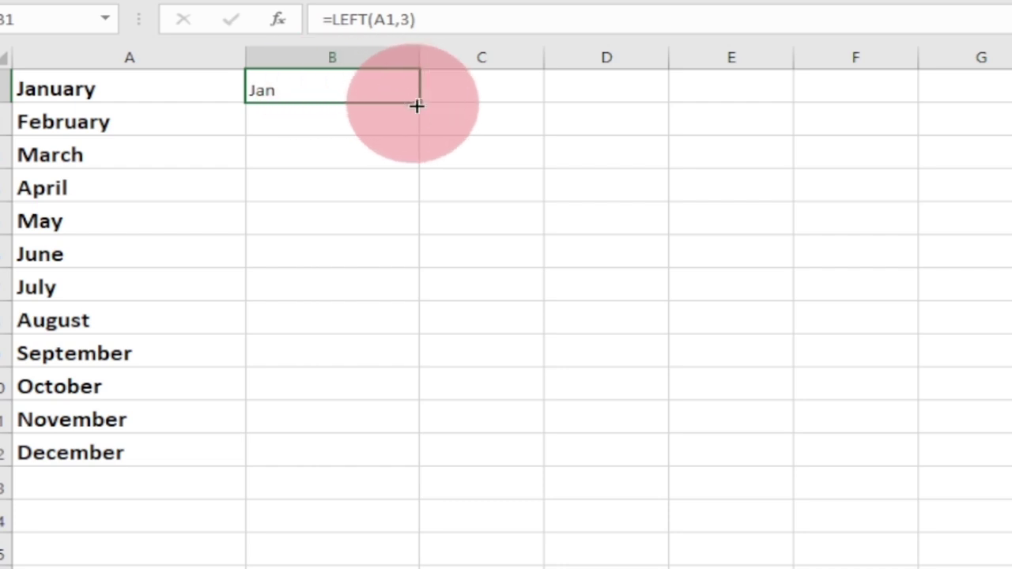
{"action": "left_click_drag", "start_coordinate": [417, 102], "coordinate": [379, 461]}
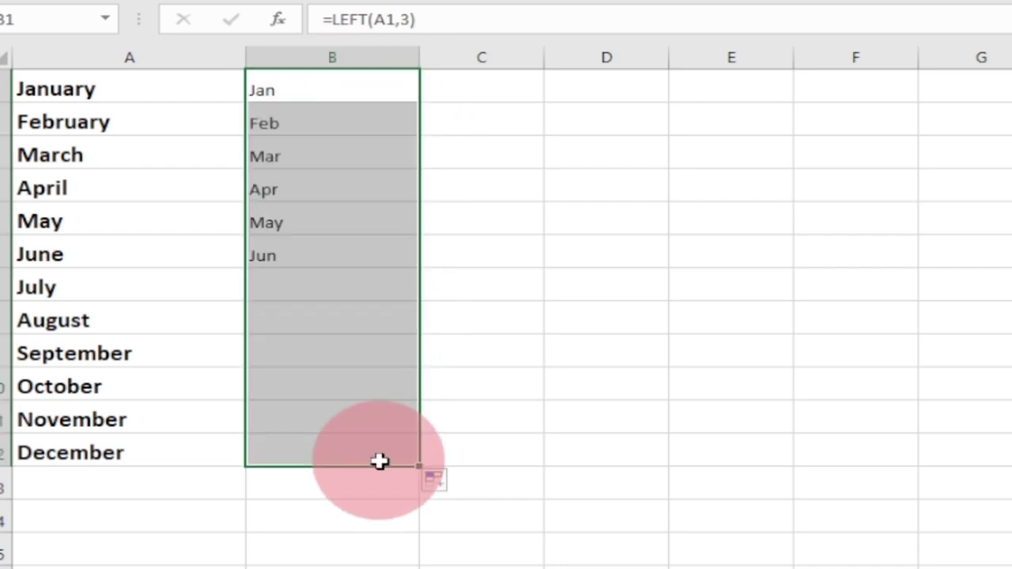
Make the month abbreviations bold at font size 16
{"action": "left_click", "coordinate": [210, 1]}
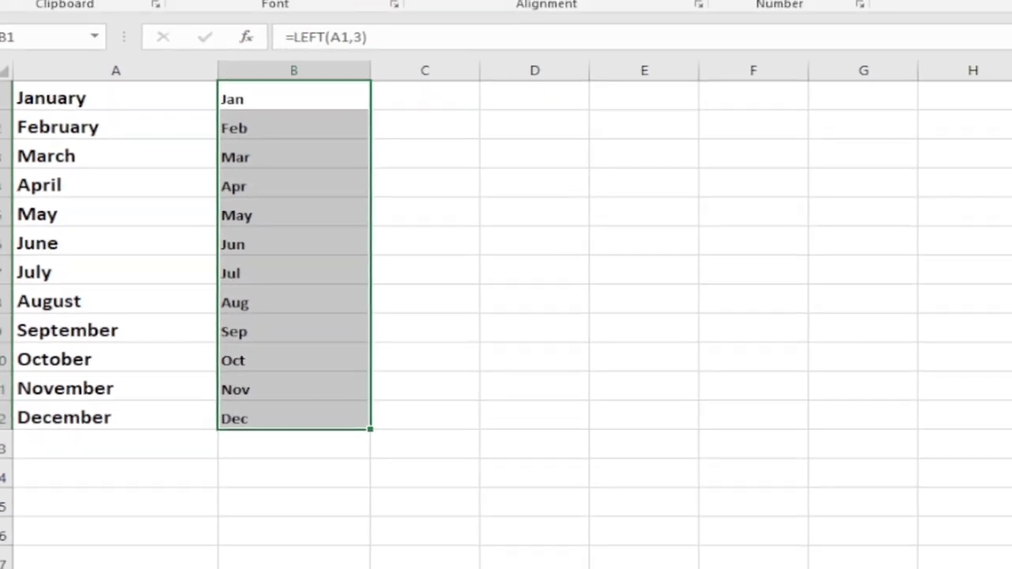
{"action": "left_click", "coordinate": [328, 4]}
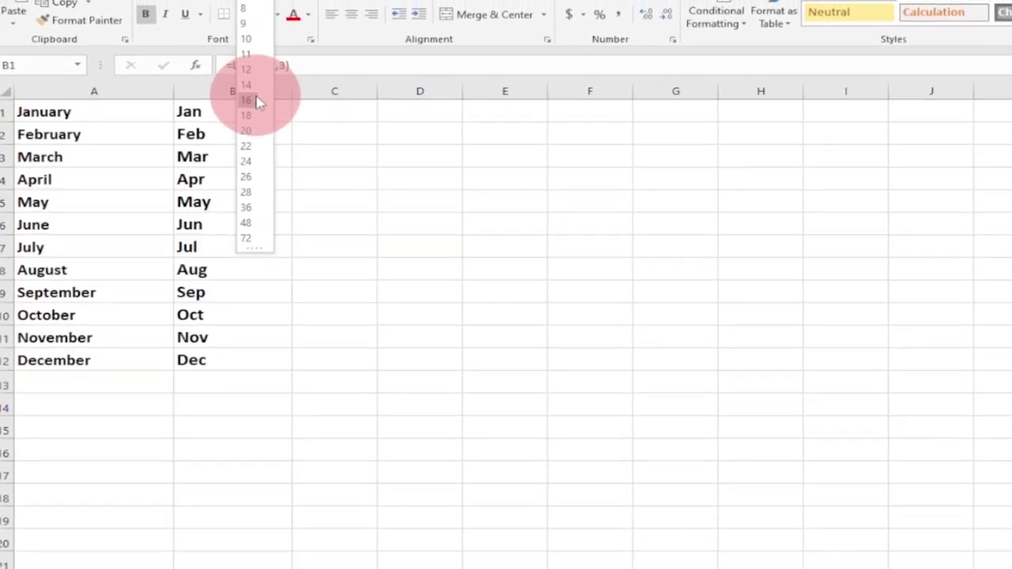
{"action": "left_click", "coordinate": [257, 101]}
{"action": "left_click", "coordinate": [198, 225]}
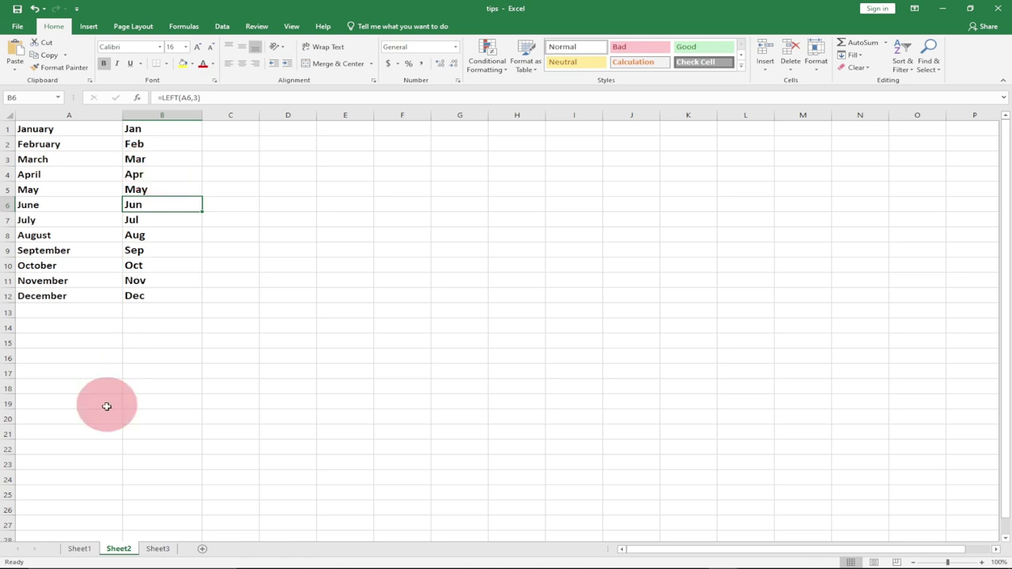
On Sheet3, try moving the 344 value onto D1 but keep D1's existing contents
{"action": "left_click", "coordinate": [158, 549]}
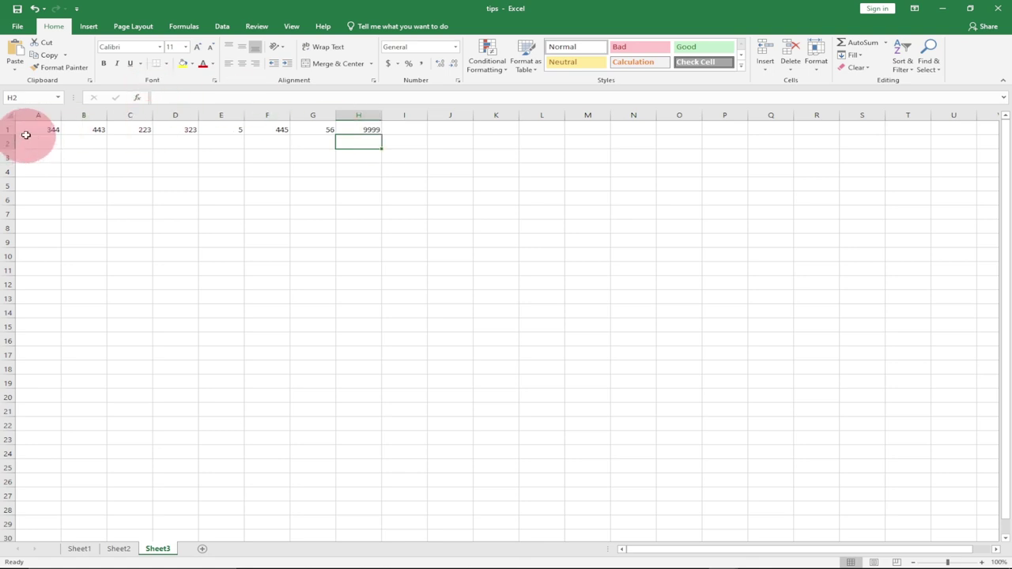
{"action": "left_click_drag", "start_coordinate": [16, 130], "coordinate": [169, 131]}
{"action": "left_click", "coordinate": [535, 320]}
{"action": "left_click", "coordinate": [361, 128]}
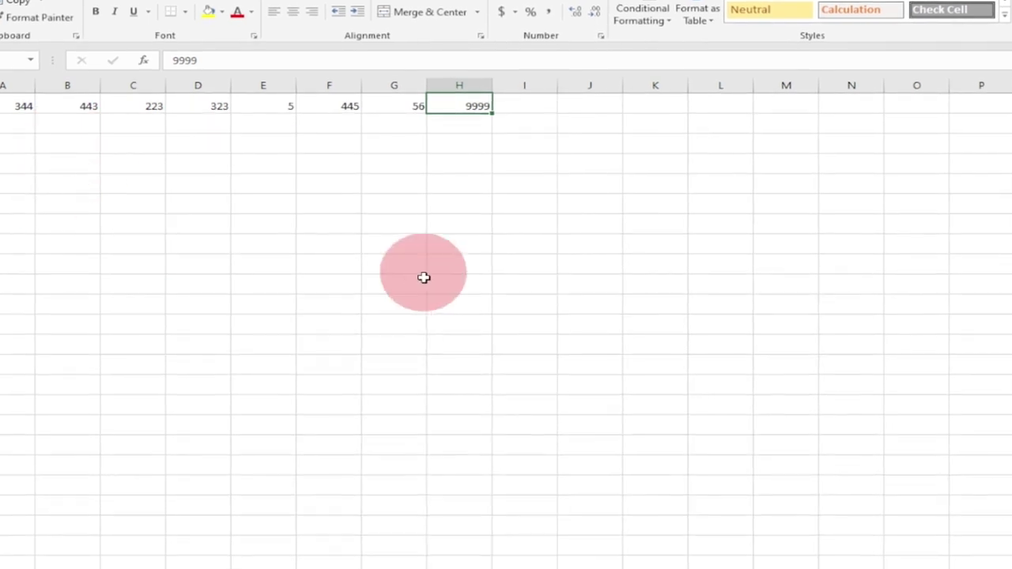
{"action": "left_click", "coordinate": [330, 222]}
Select the whole sheet and widen every column, restoring the original row heights
{"action": "left_click", "coordinate": [3, 82]}
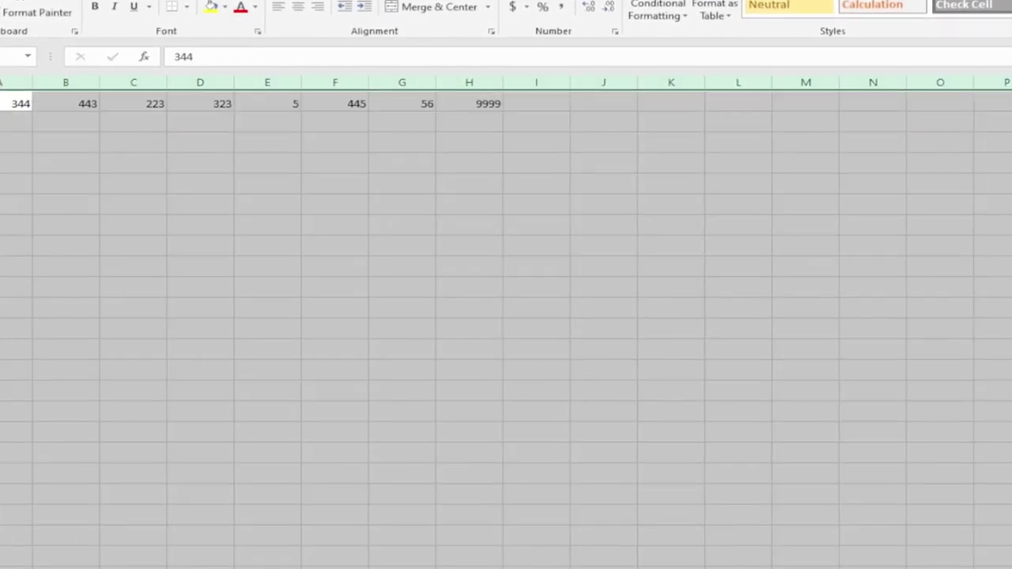
{"action": "left_click_drag", "start_coordinate": [5, 113], "coordinate": [8, 127]}
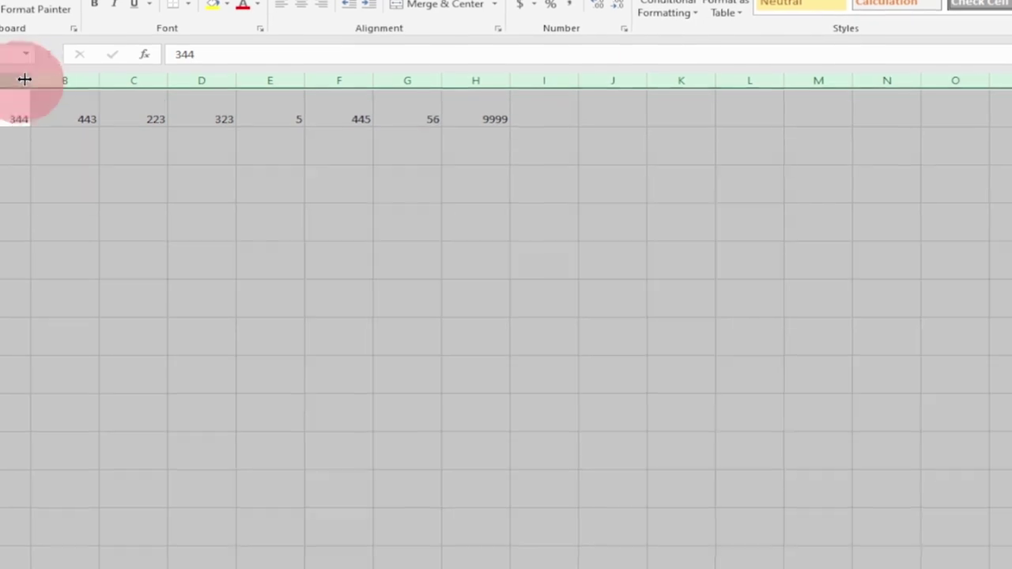
{"action": "left_click_drag", "start_coordinate": [26, 79], "coordinate": [51, 77]}
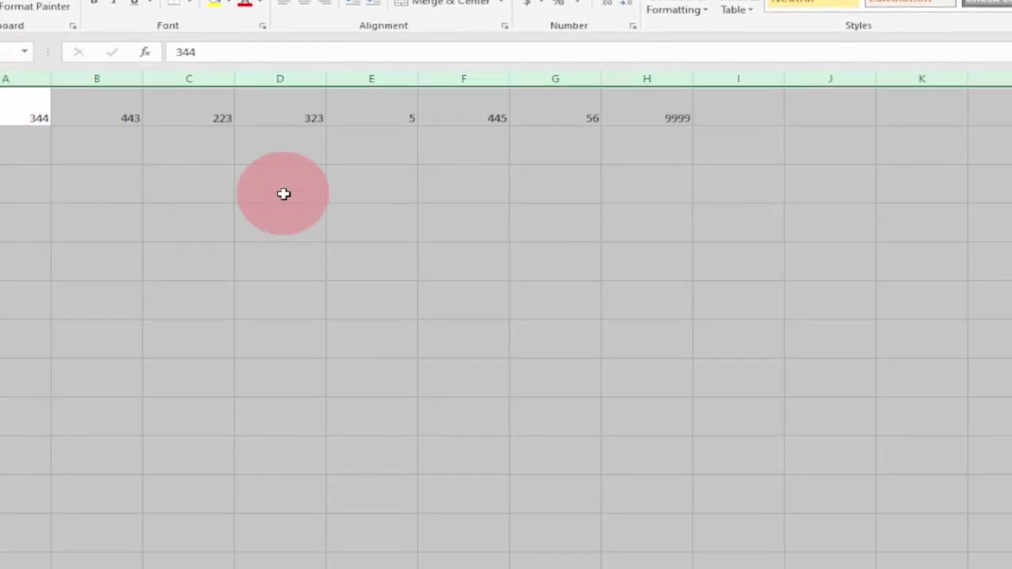
{"action": "left_click_drag", "start_coordinate": [2, 120], "coordinate": [1, 111]}
{"action": "left_click", "coordinate": [294, 214]}
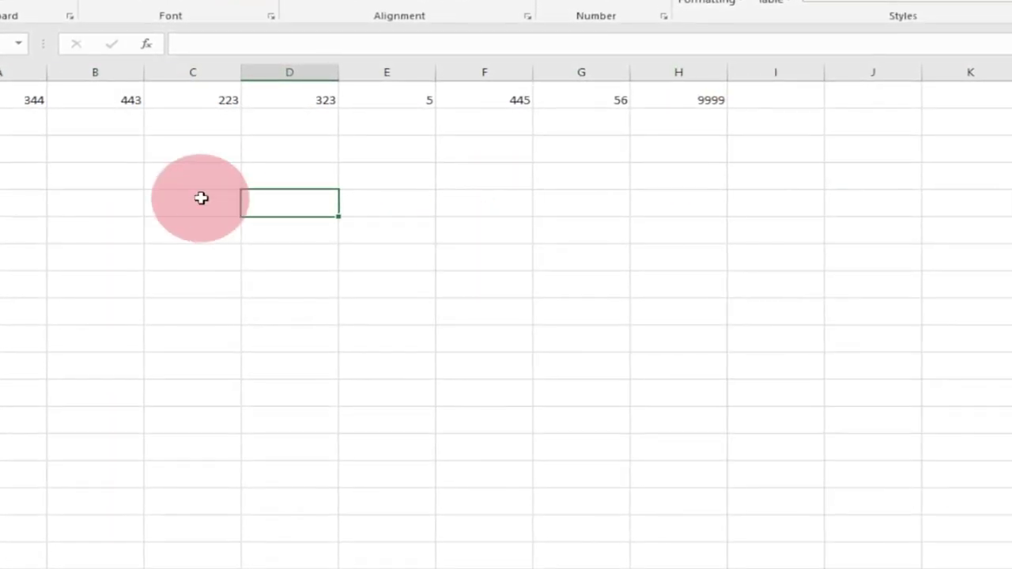
Enter =LOOKUP(1E100,1:1) so the cell returns 9999, the last number in row 1
{"action": "type", "text": "=loooku"}
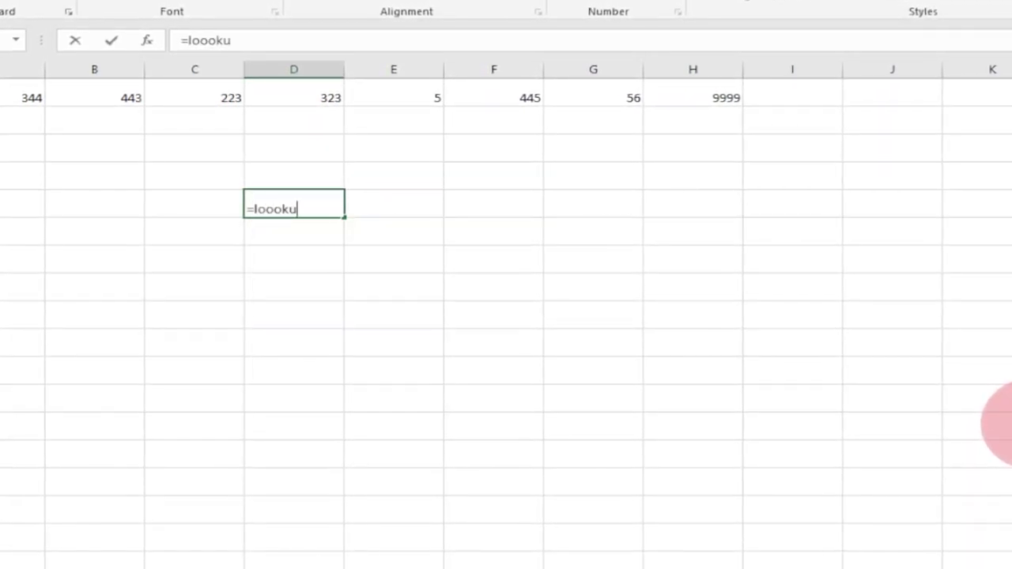
{"action": "type", "text": "p"}
{"action": "key", "text": "BackSpace"}
{"action": "key", "text": "BackSpace"}
{"action": "key", "text": "BackSpace"}
{"action": "key", "text": "BackSpace"}
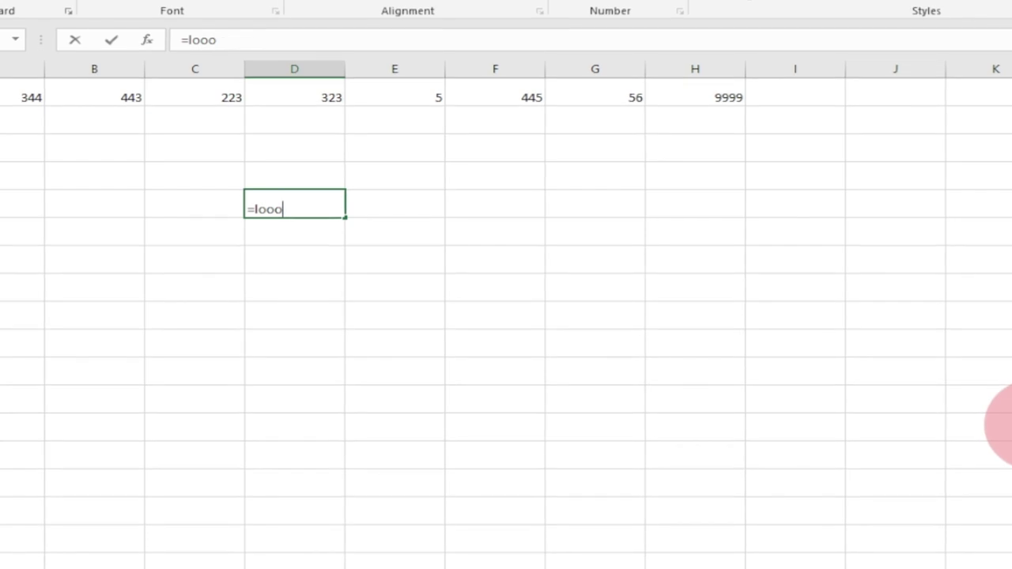
{"action": "type", "text": "k"}
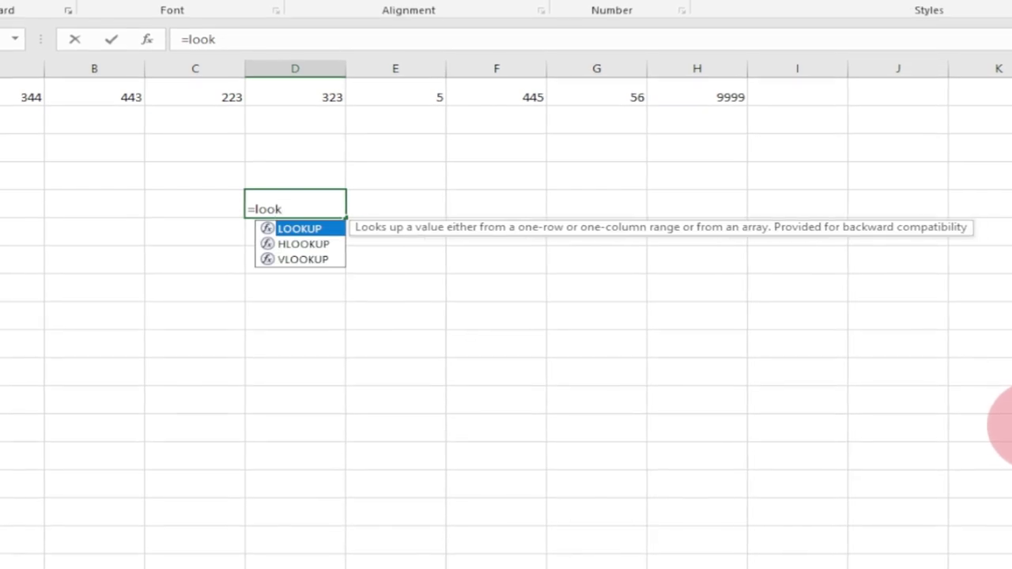
{"action": "key", "text": "Tab"}
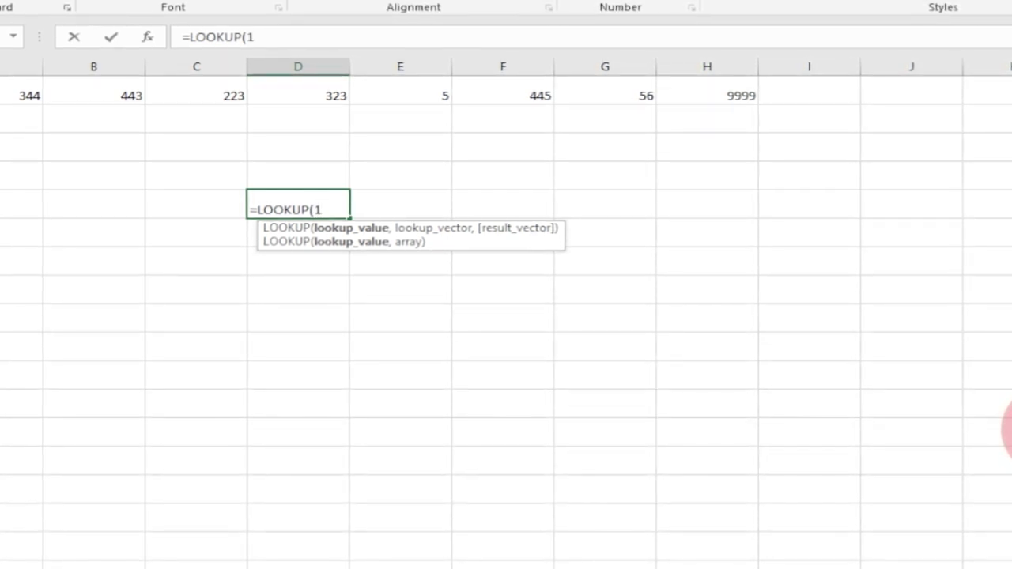
{"action": "type", "text": "e"}
{"action": "key", "text": "BackSpace"}
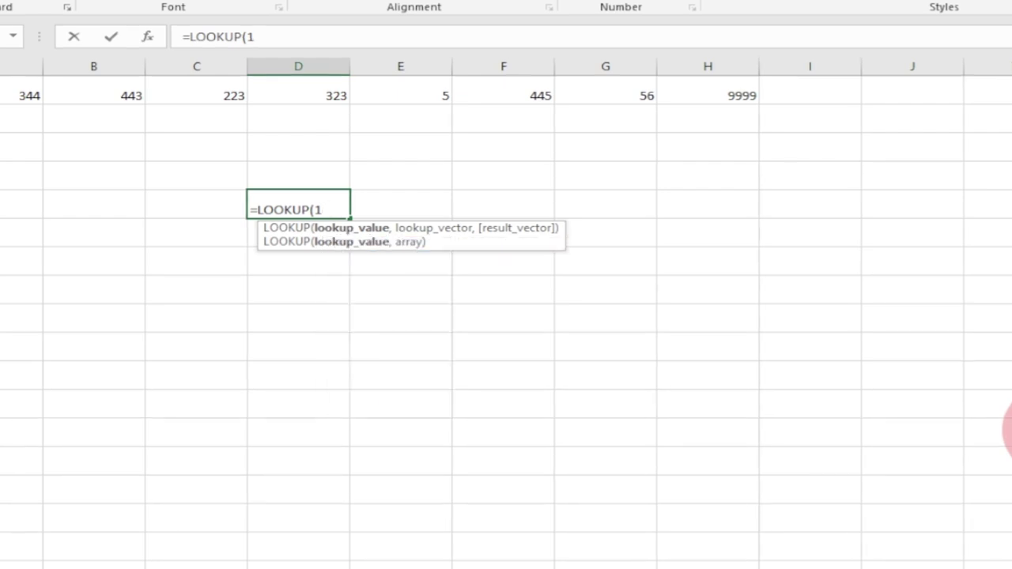
{"action": "type", "text": "E"}
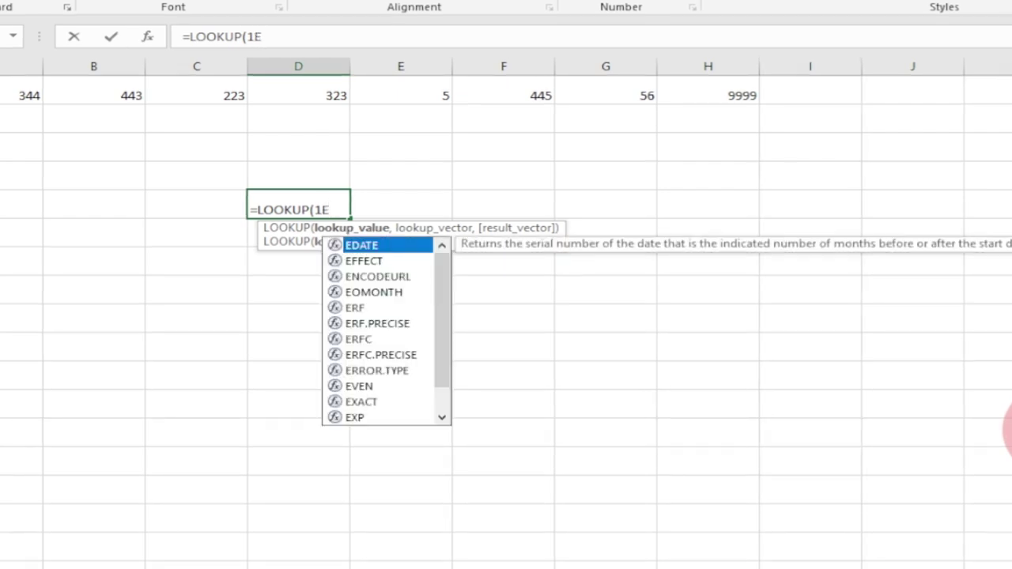
{"action": "type", "text": "100"}
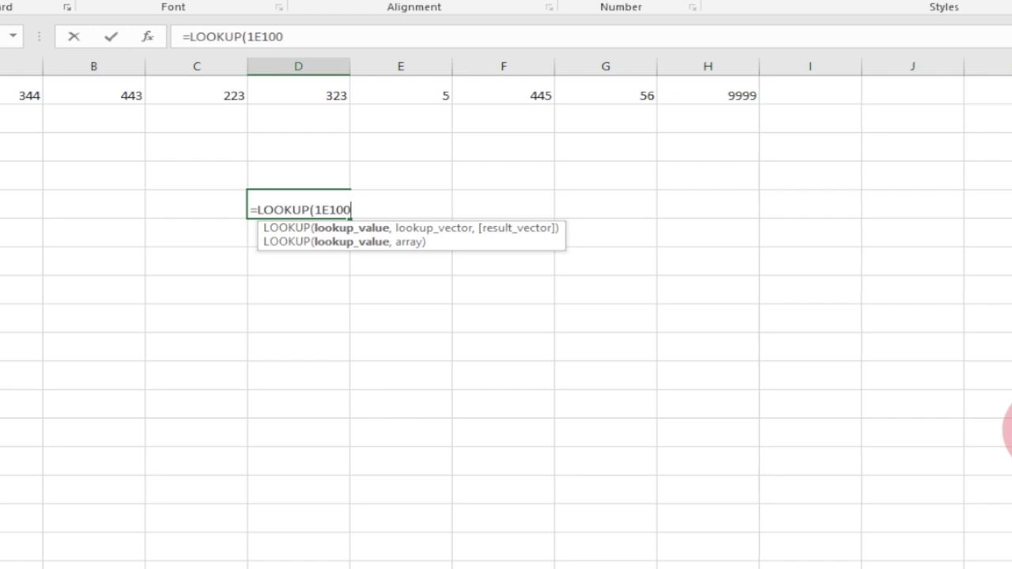
{"action": "type", "text": ","}
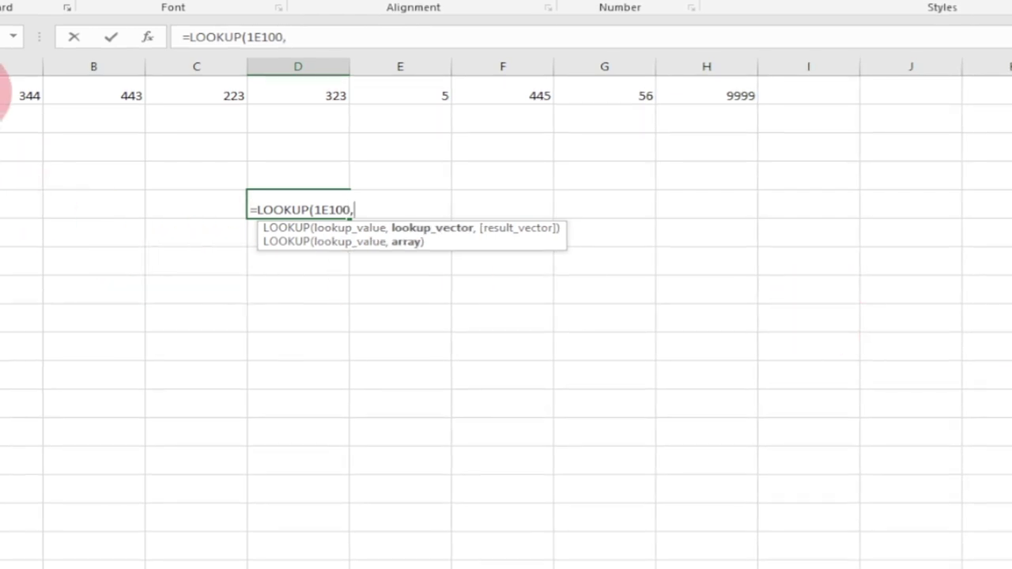
{"action": "left_click", "coordinate": [1, 96]}
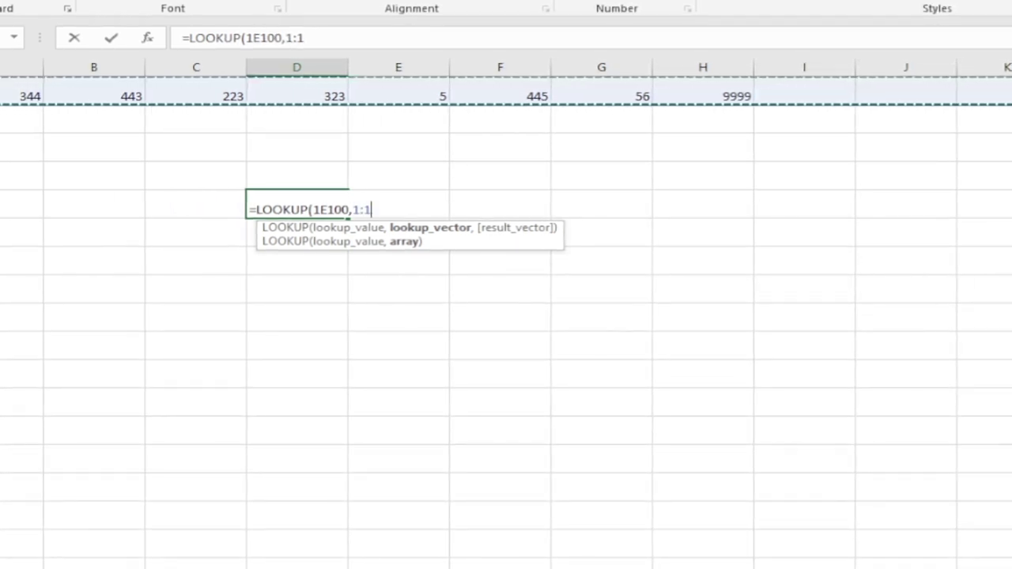
{"action": "type", "text": ")"}
{"action": "key", "text": "Return"}
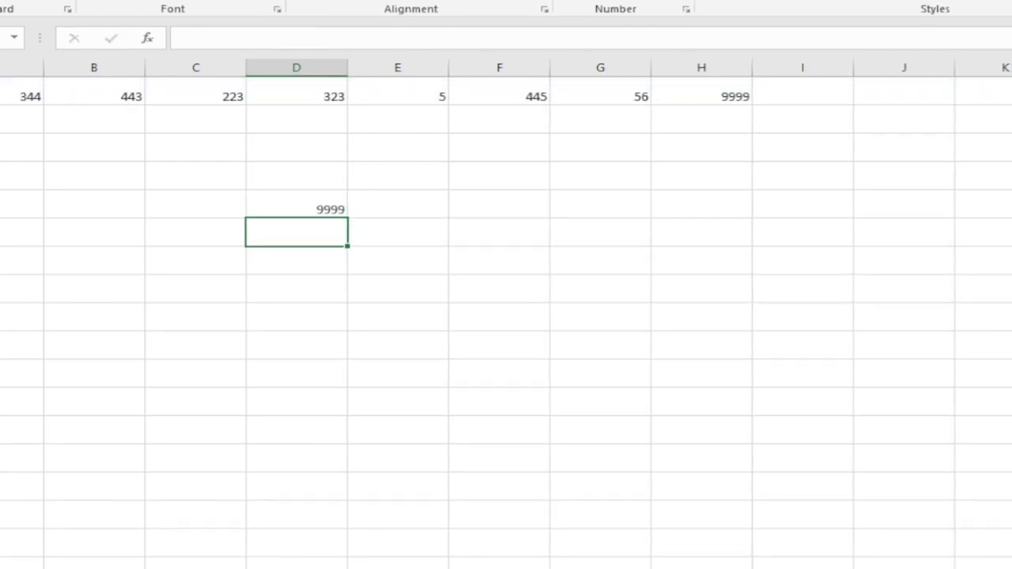
{"action": "left_click", "coordinate": [299, 209]}
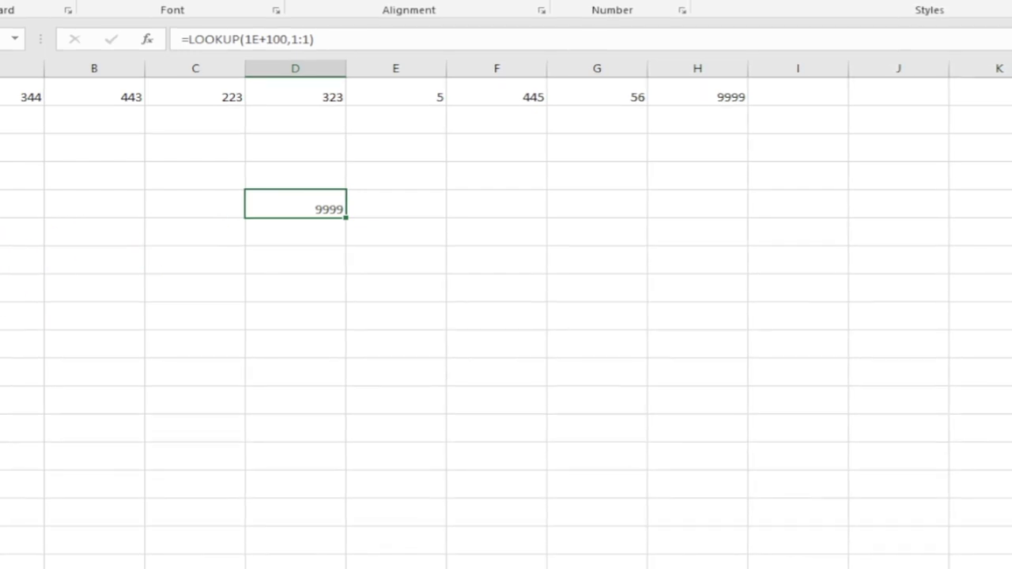
Put 190000 in I1 so the LOOKUP result updates to 190000
{"action": "left_click", "coordinate": [794, 91]}
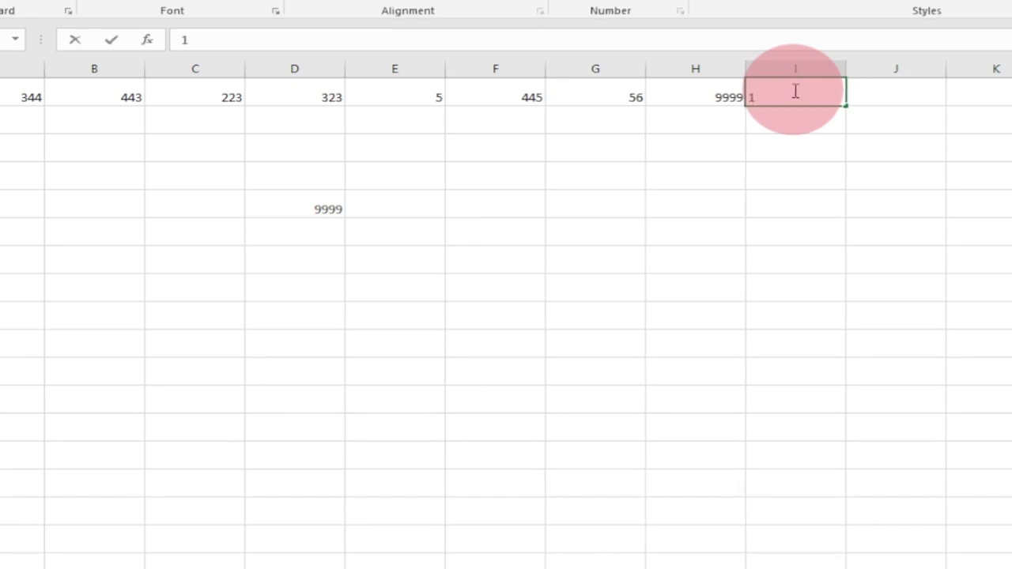
{"action": "key", "text": "Return"}
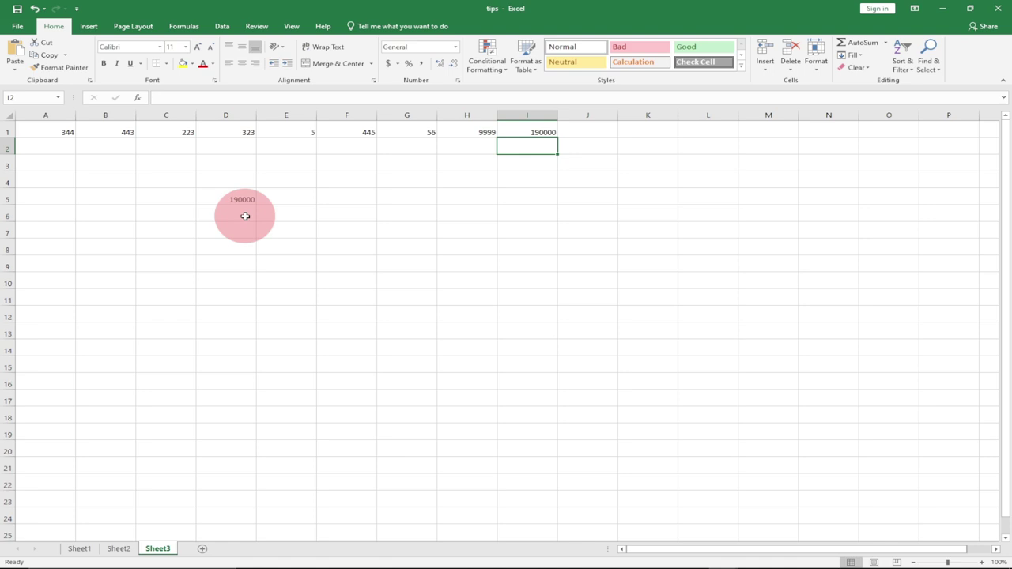
Enter 45, 55 and BD into G5, G6 and G7
{"action": "left_click", "coordinate": [293, 225]}
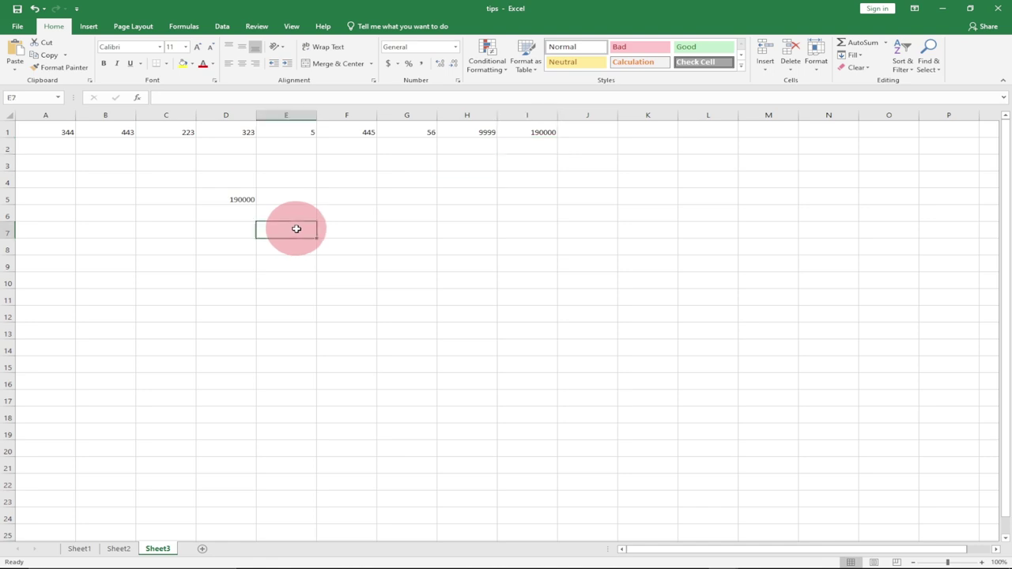
{"action": "left_click", "coordinate": [412, 200]}
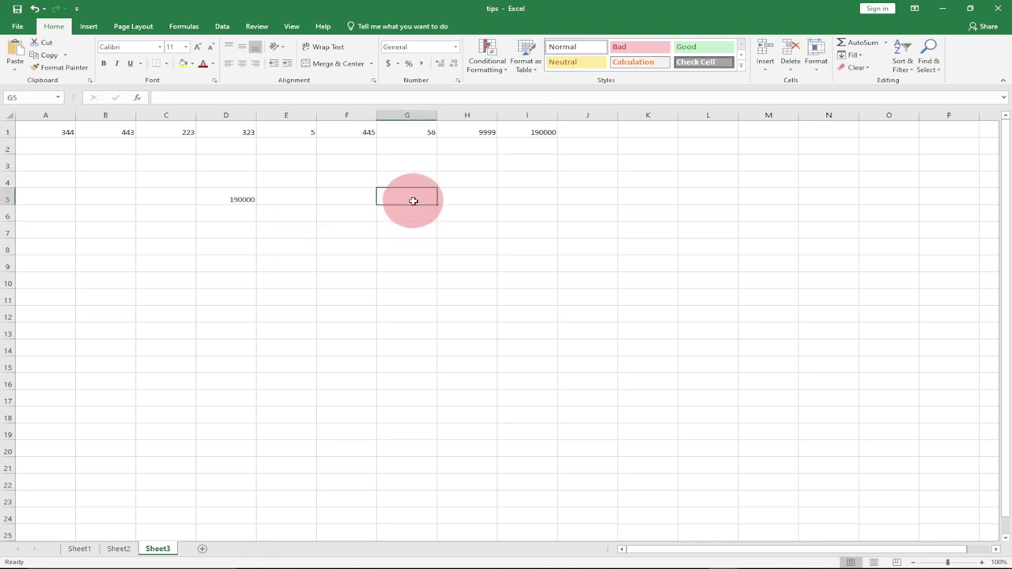
{"action": "type", "text": "45"}
{"action": "key", "text": "Return"}
{"action": "type", "text": "5"}
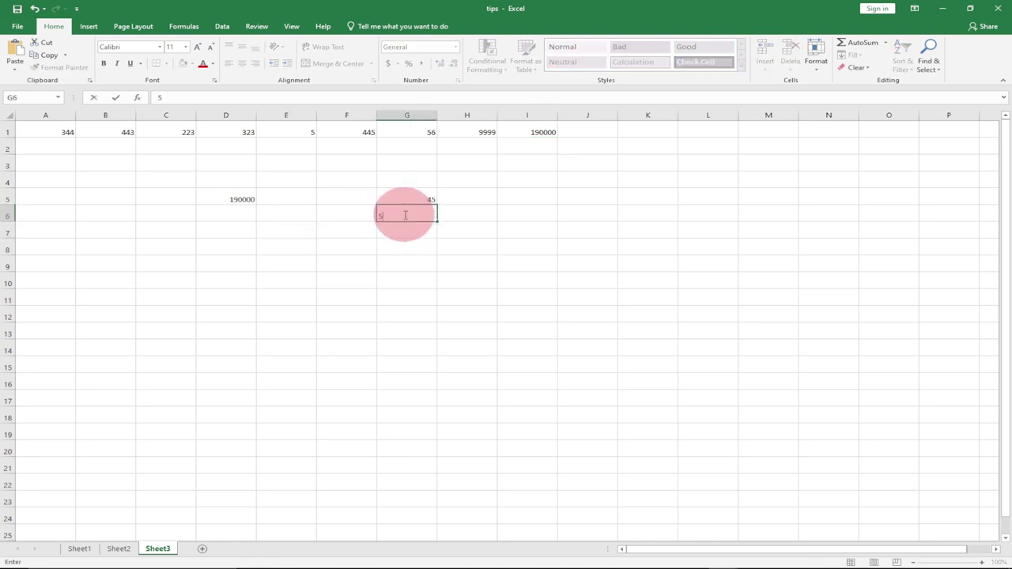
{"action": "type", "text": "5"}
{"action": "key", "text": "Return"}
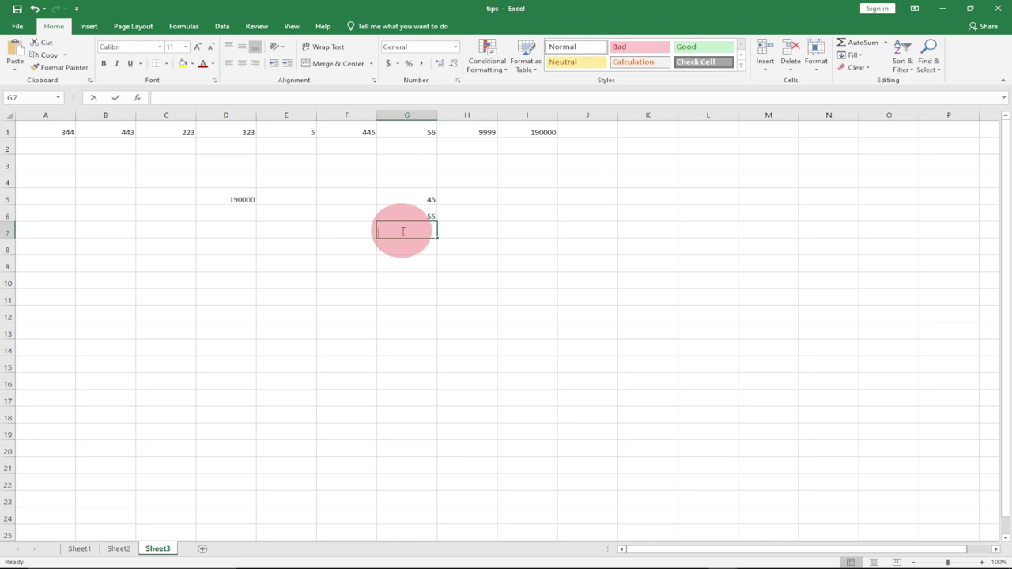
{"action": "type", "text": "BD"}
{"action": "key", "text": "Return"}
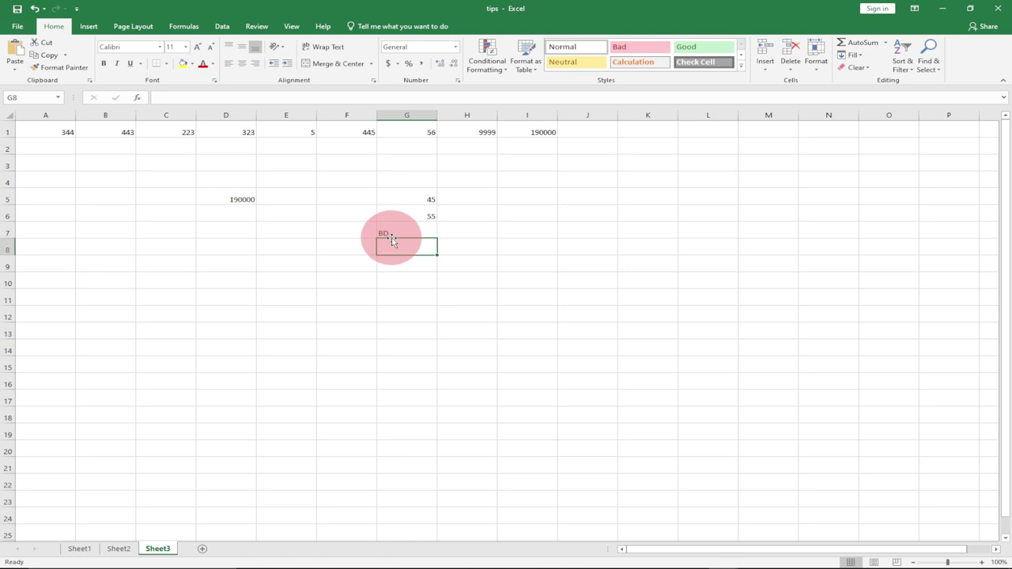
In G8, enter =SUM(G5:G6)*G7, which returns #VALUE!
{"action": "type", "text": "="}
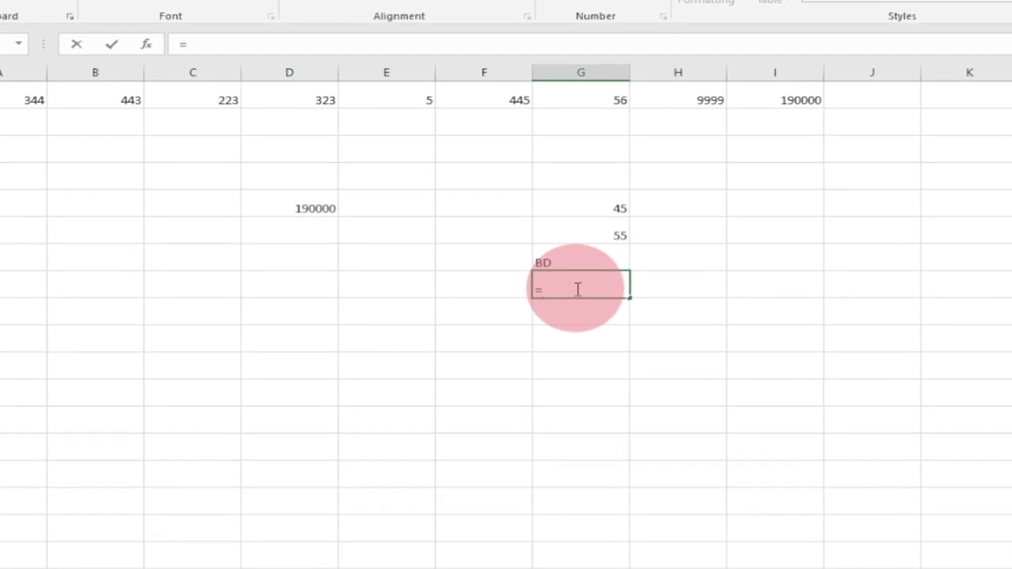
{"action": "type", "text": "SUM("}
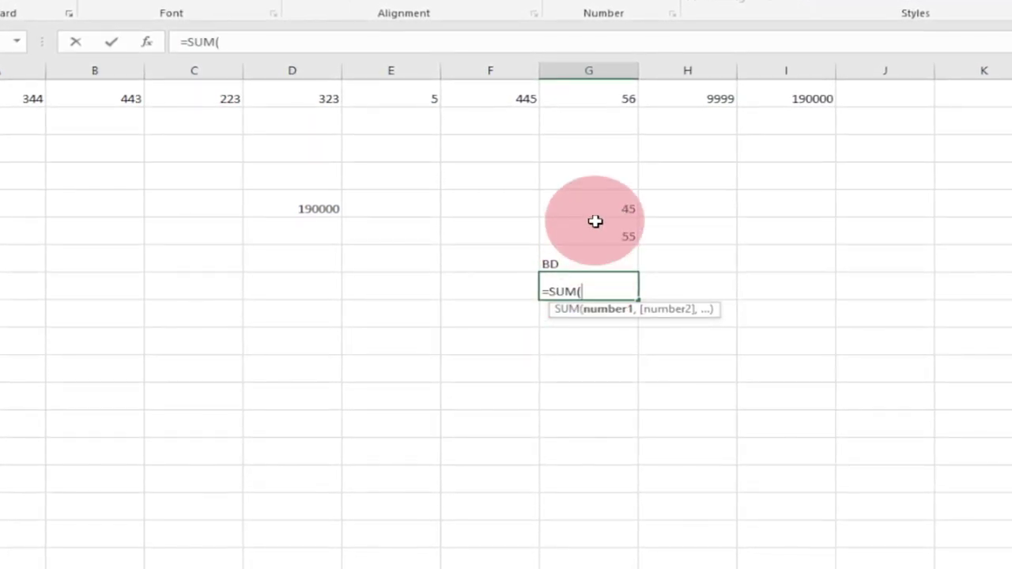
{"action": "left_click_drag", "start_coordinate": [594, 203], "coordinate": [600, 239]}
{"action": "type", "text": ")*G7"}
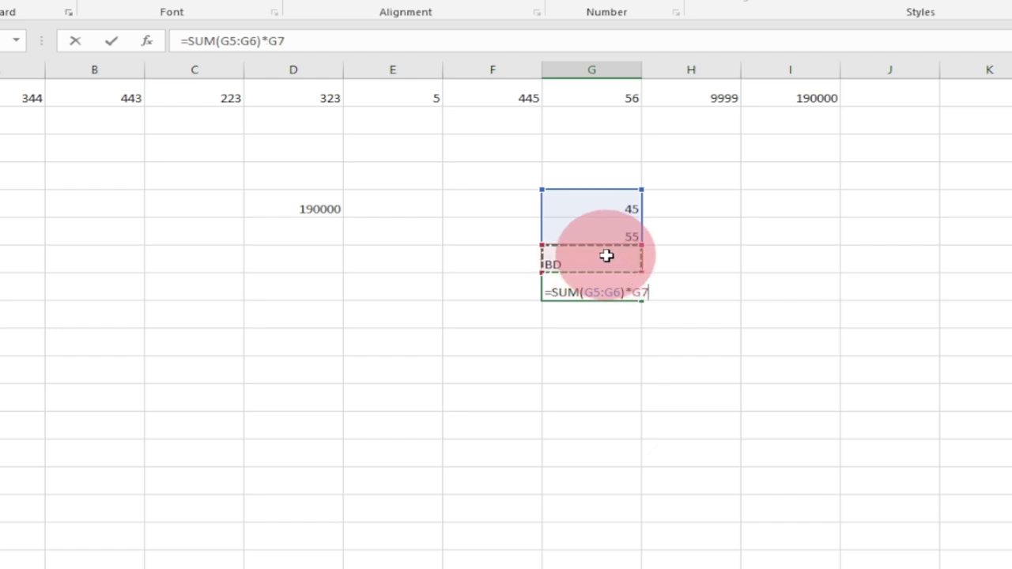
{"action": "key", "text": "Return"}
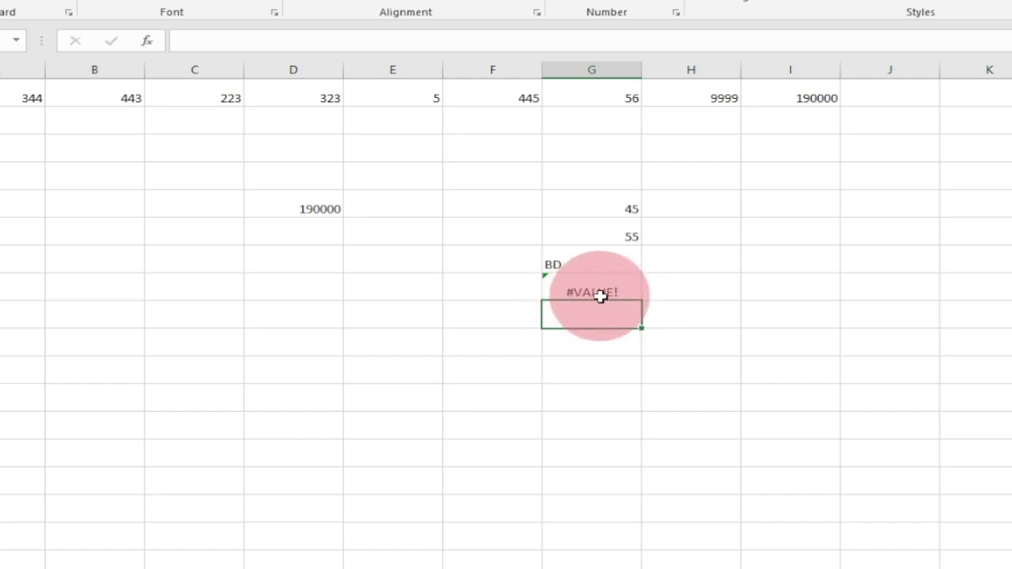
{"action": "left_click", "coordinate": [605, 290]}
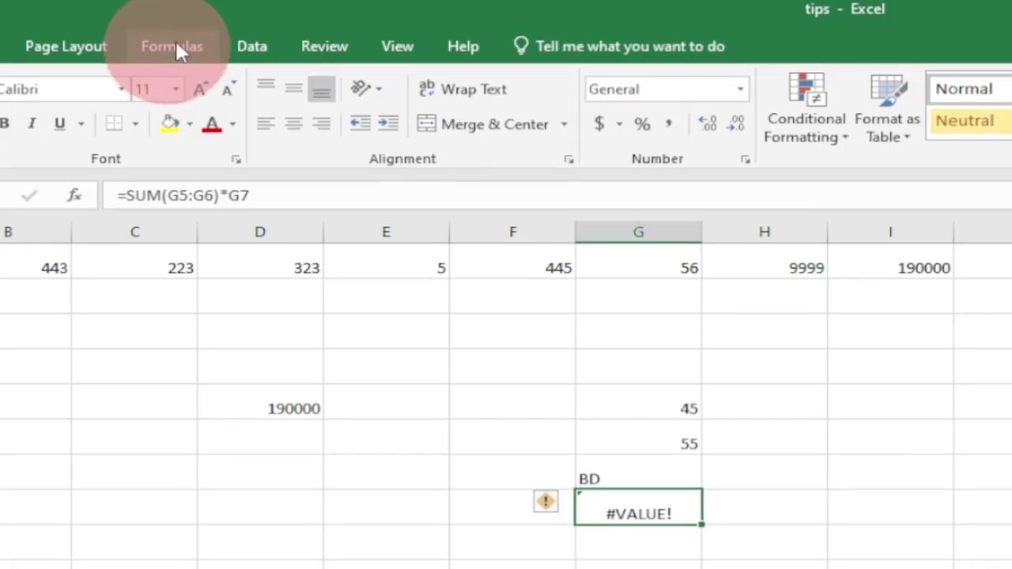
Run Evaluate Formula from the Formulas tab on G8's =SUM(G5:G6)*G7 formula
{"action": "left_click", "coordinate": [182, 26]}
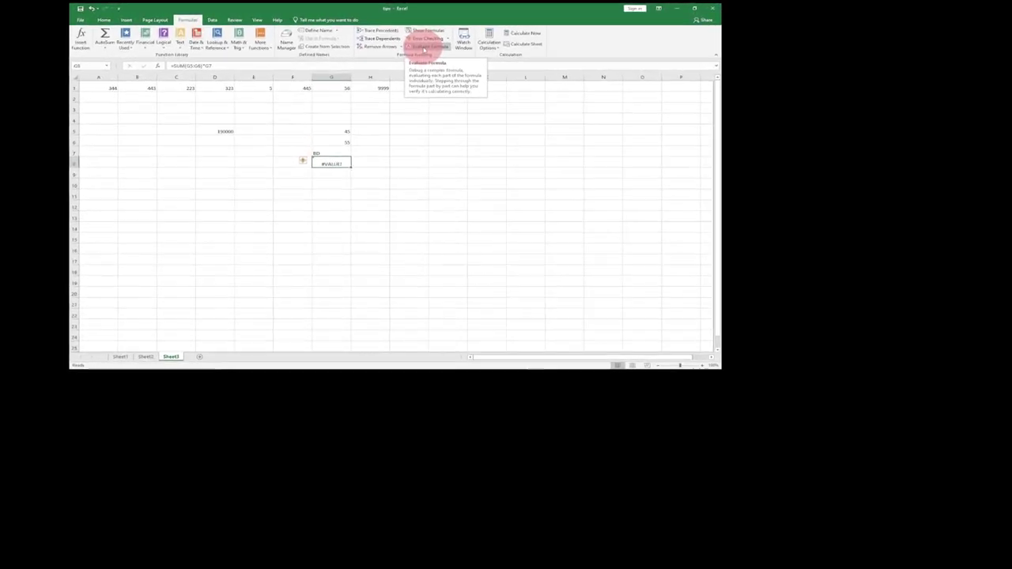
{"action": "left_click", "coordinate": [415, 46]}
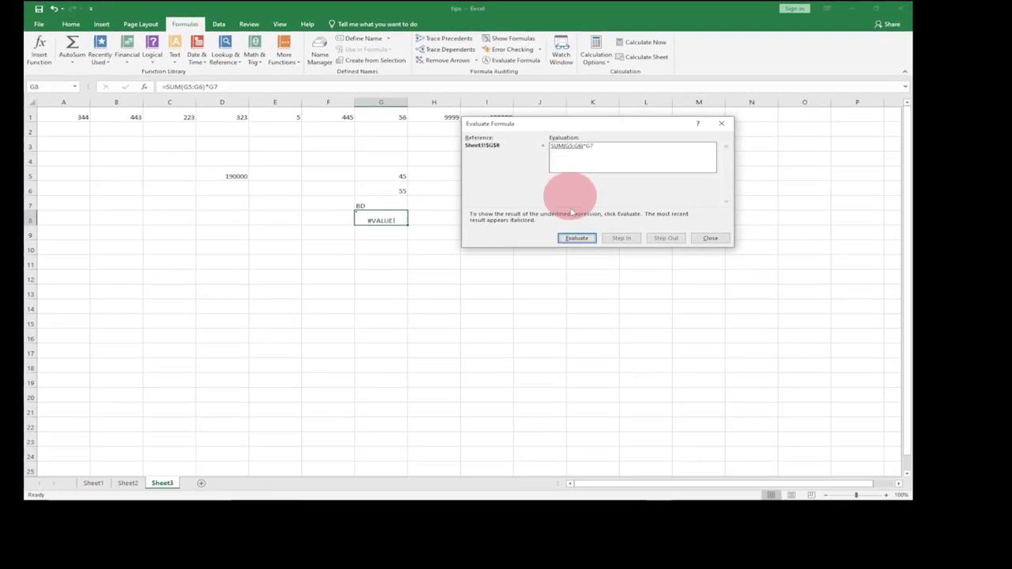
Evaluate G8's formula through SUM to 100, then 100*"BD" to #VALUE!
{"action": "left_click", "coordinate": [616, 263]}
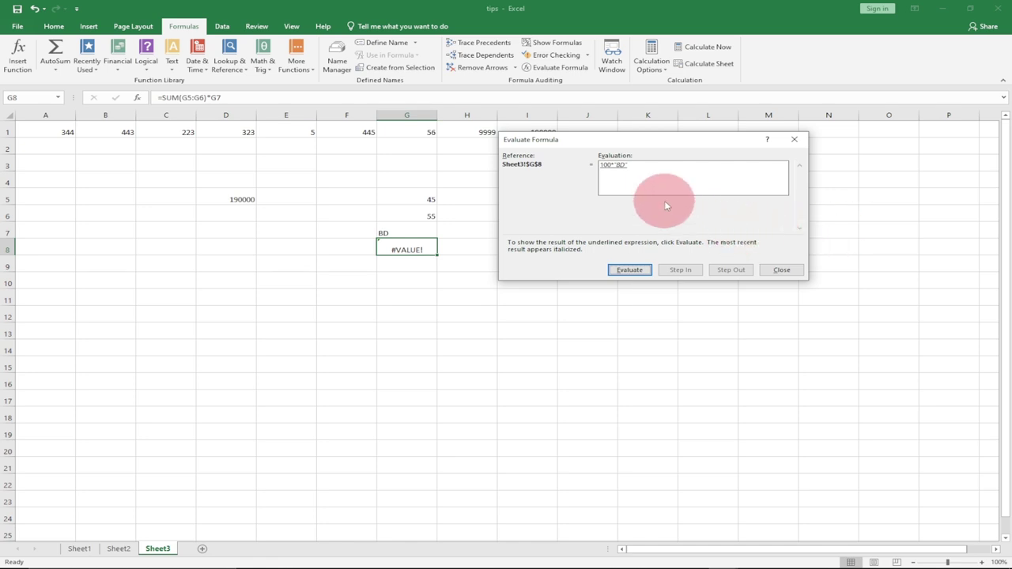
{"action": "left_click", "coordinate": [632, 271]}
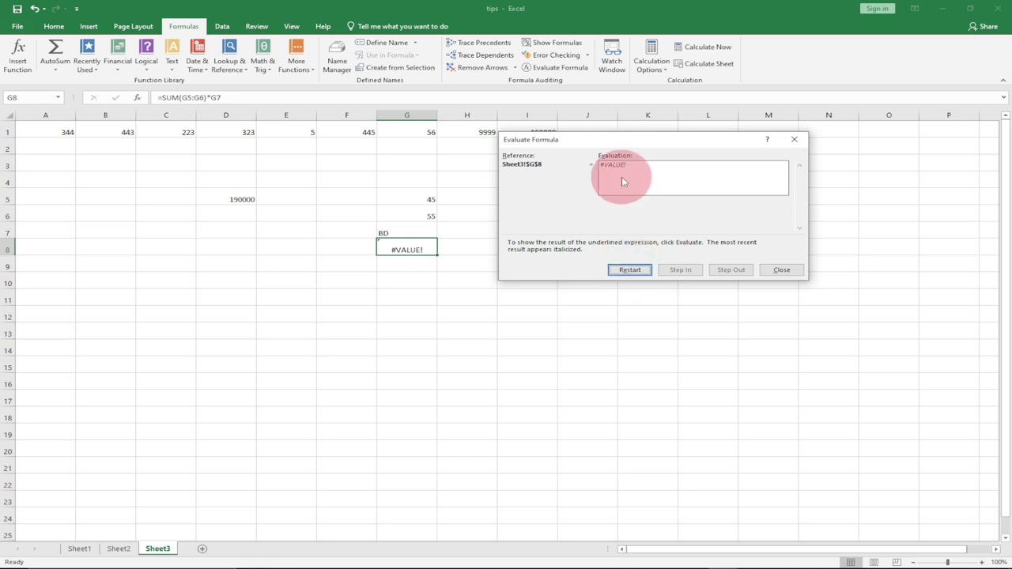